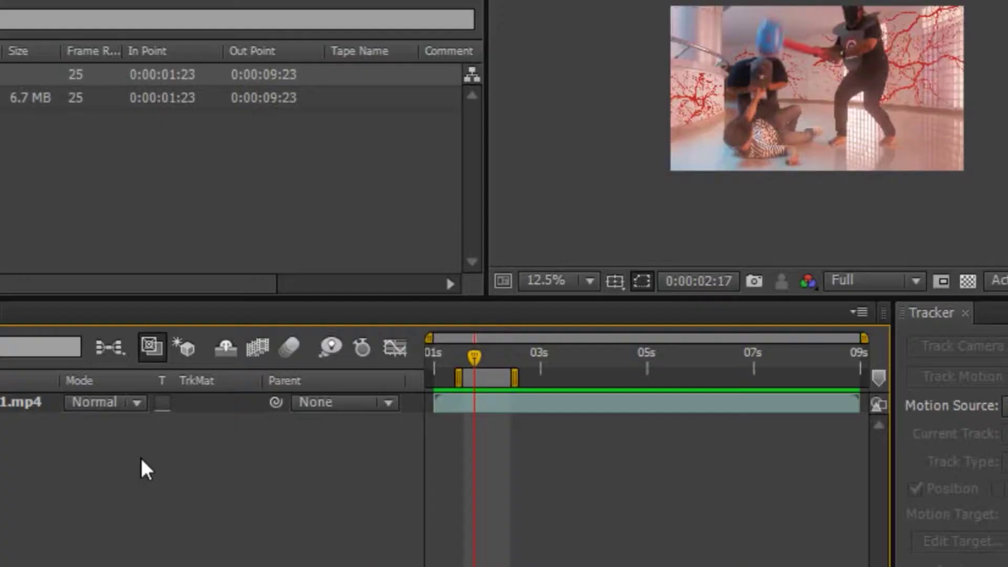
Create a black solid layer at the composition's size.
{"action": "right_click", "coordinate": [140, 458]}
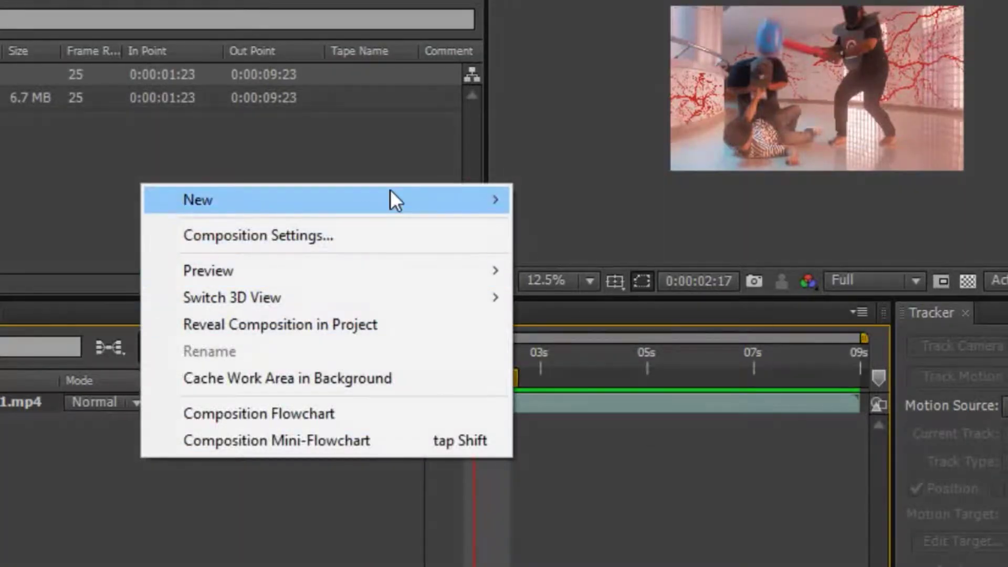
{"action": "mouse_move", "coordinate": [389, 198]}
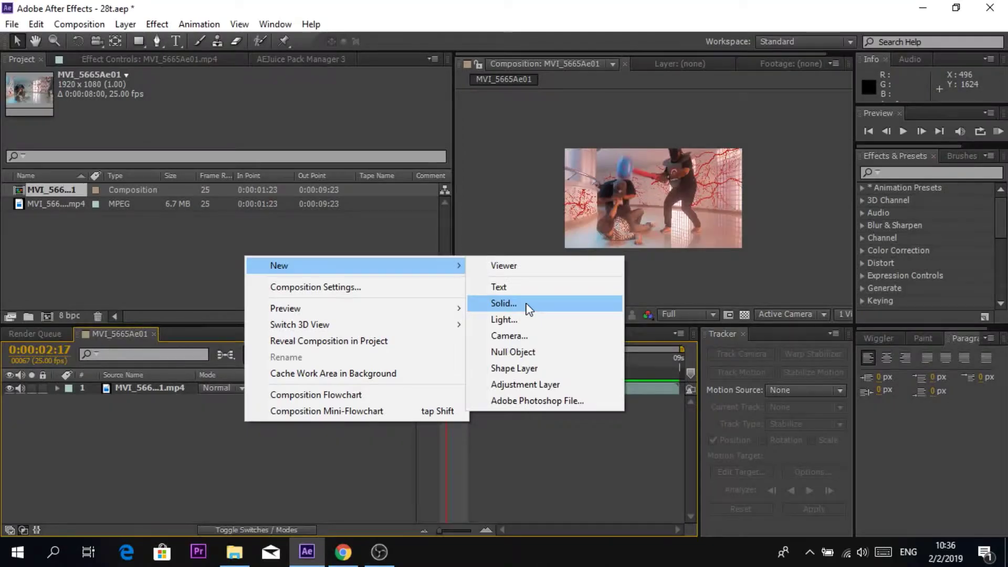
{"action": "left_click", "coordinate": [609, 262]}
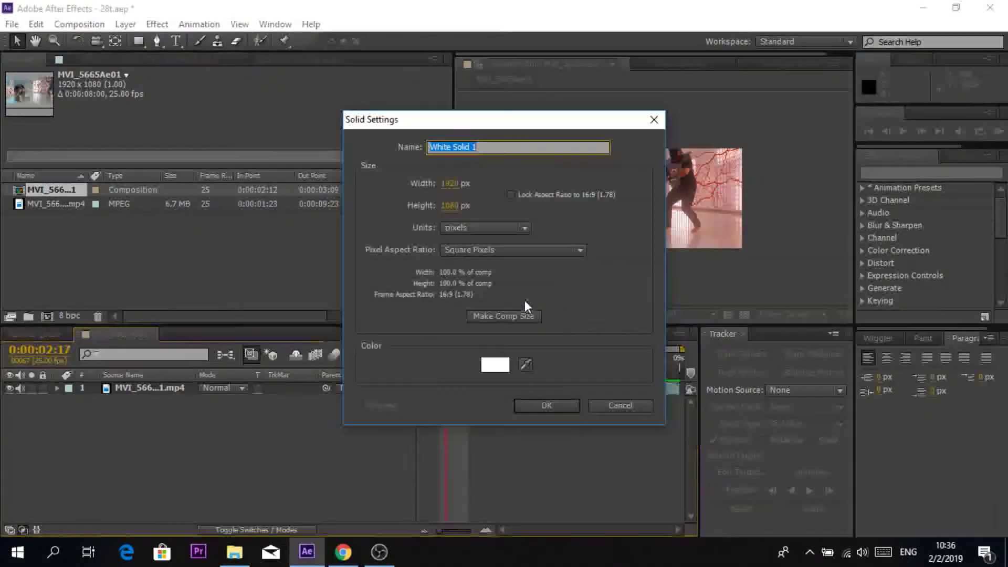
{"action": "left_click", "coordinate": [497, 364]}
{"action": "left_click_drag", "start_coordinate": [243, 387], "coordinate": [90, 530]}
{"action": "left_click", "coordinate": [416, 329]}
{"action": "left_click", "coordinate": [541, 406]}
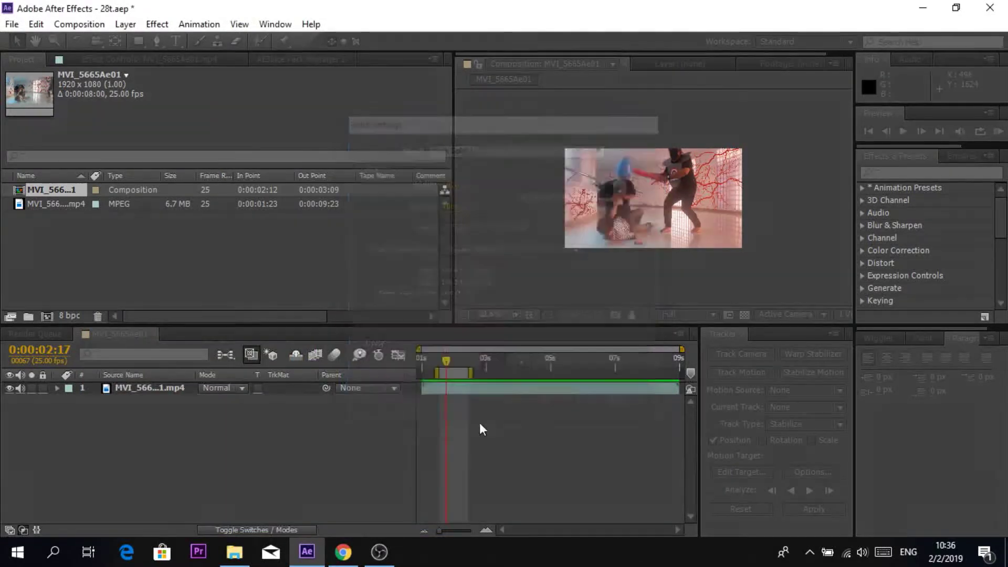
Create a second solid layer in white, at the composition's size.
{"action": "right_click", "coordinate": [168, 428]}
{"action": "mouse_move", "coordinate": [298, 273]}
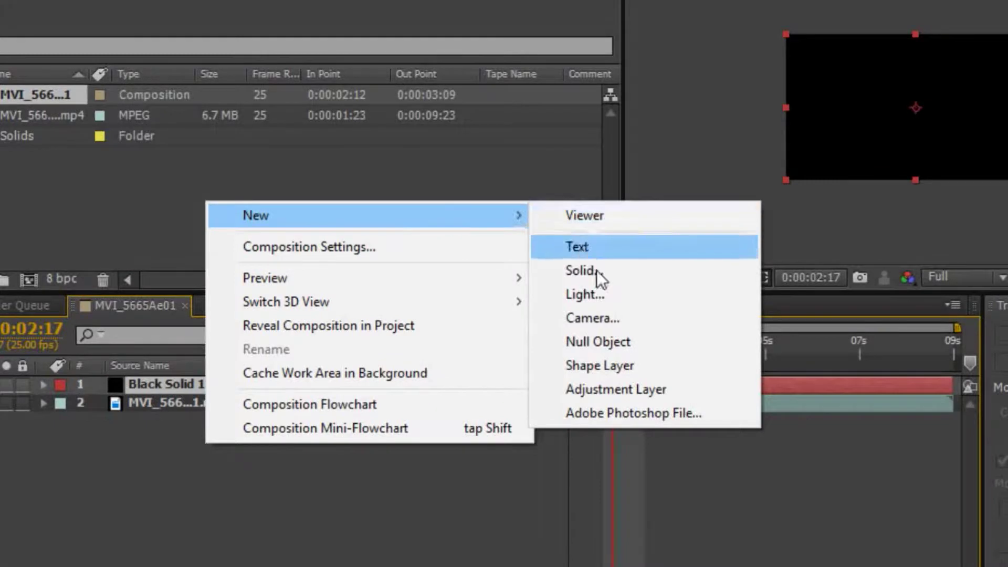
{"action": "left_click", "coordinate": [628, 274]}
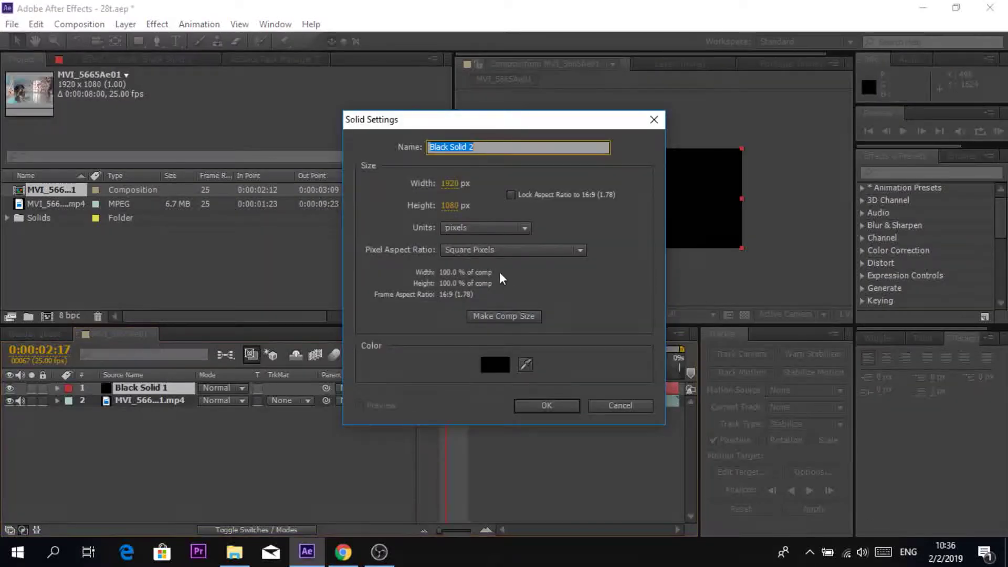
{"action": "left_click", "coordinate": [496, 367]}
{"action": "left_click_drag", "start_coordinate": [120, 357], "coordinate": [105, 330]}
{"action": "left_click", "coordinate": [436, 329]}
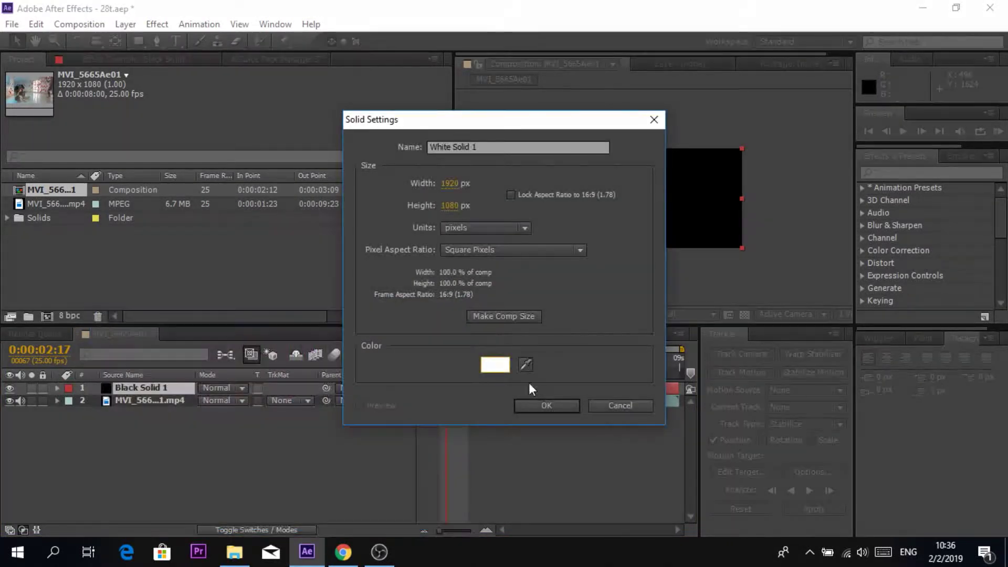
{"action": "left_click", "coordinate": [563, 404]}
Reorder the layers so the footage is on top, the white solid below it and the black solid last.
{"action": "left_click_drag", "start_coordinate": [150, 398], "coordinate": [156, 428]}
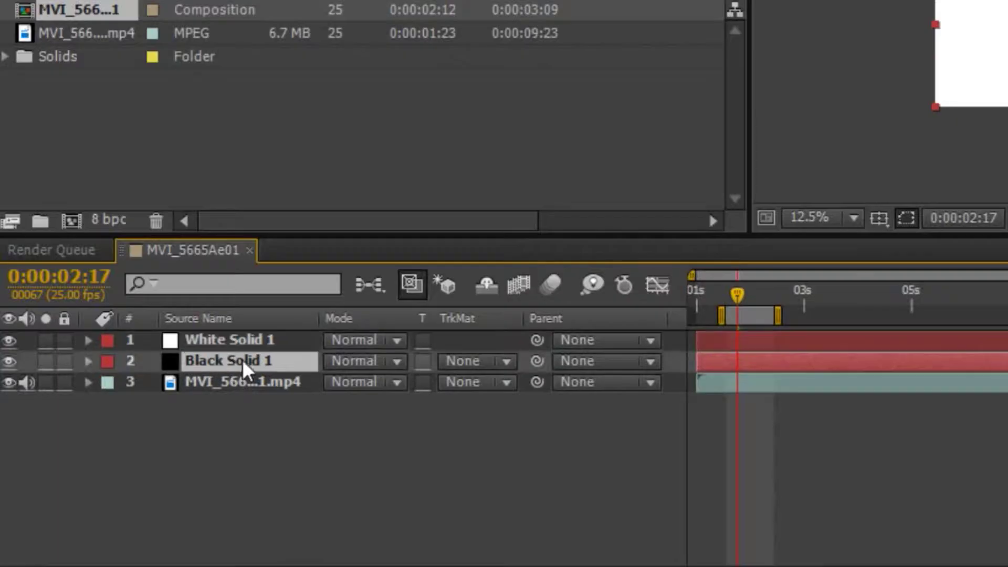
{"action": "left_click_drag", "start_coordinate": [245, 344], "coordinate": [255, 372]}
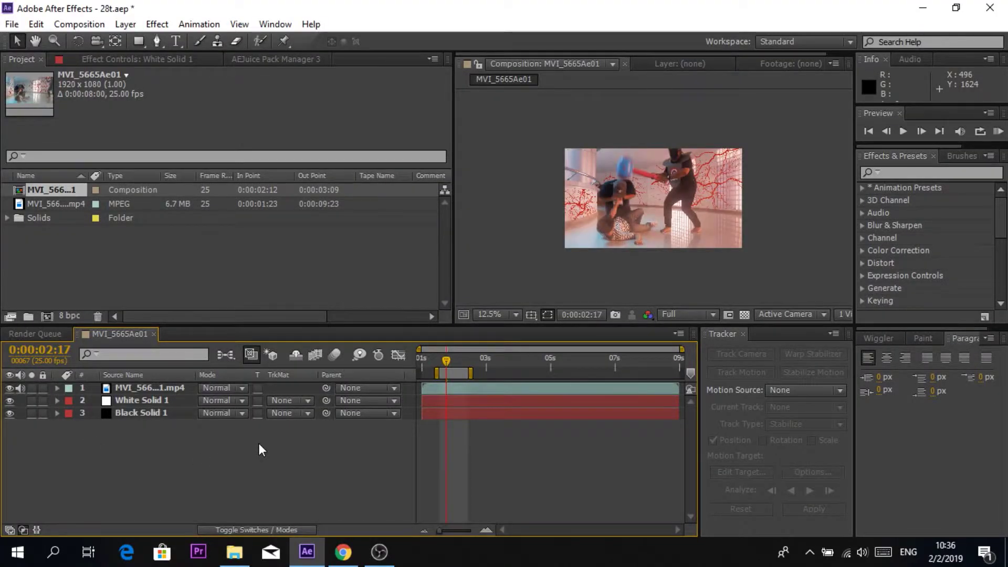
Draw a closed curved Pen tool mask on the white solid around the blue balloon in the footage.
{"action": "left_click", "coordinate": [142, 400]}
{"action": "scroll", "coordinate": [622, 157], "scroll_direction": "up", "scroll_amount": 2}
{"action": "scroll", "coordinate": [621, 211], "scroll_direction": "up", "scroll_amount": 1}
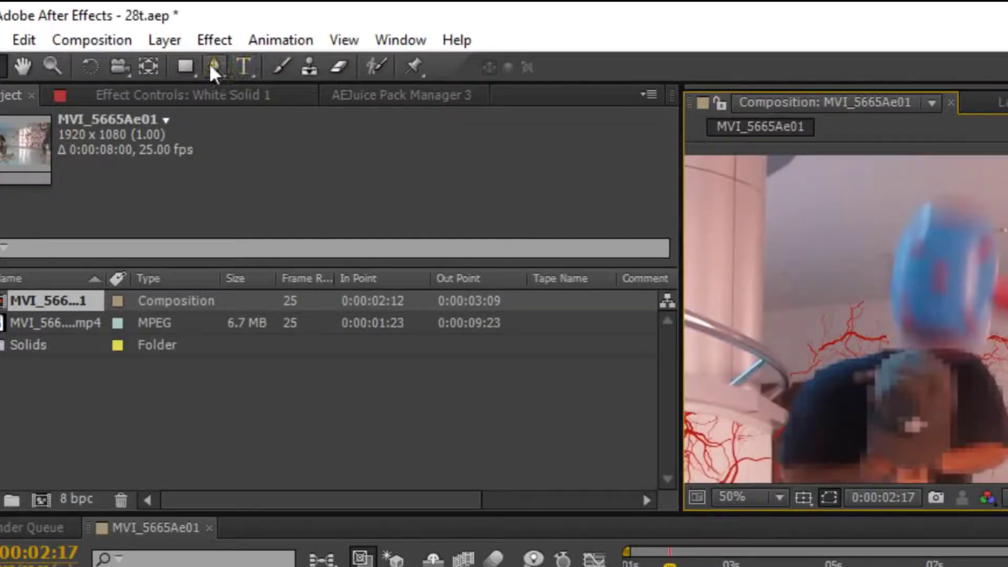
{"action": "left_click", "coordinate": [157, 41]}
{"action": "left_click", "coordinate": [587, 169]}
{"action": "left_click_drag", "start_coordinate": [614, 219], "coordinate": [649, 226]}
{"action": "key", "text": "ctrl+z"}
{"action": "left_click_drag", "start_coordinate": [652, 183], "coordinate": [656, 157]}
{"action": "left_click_drag", "start_coordinate": [627, 127], "coordinate": [601, 123]}
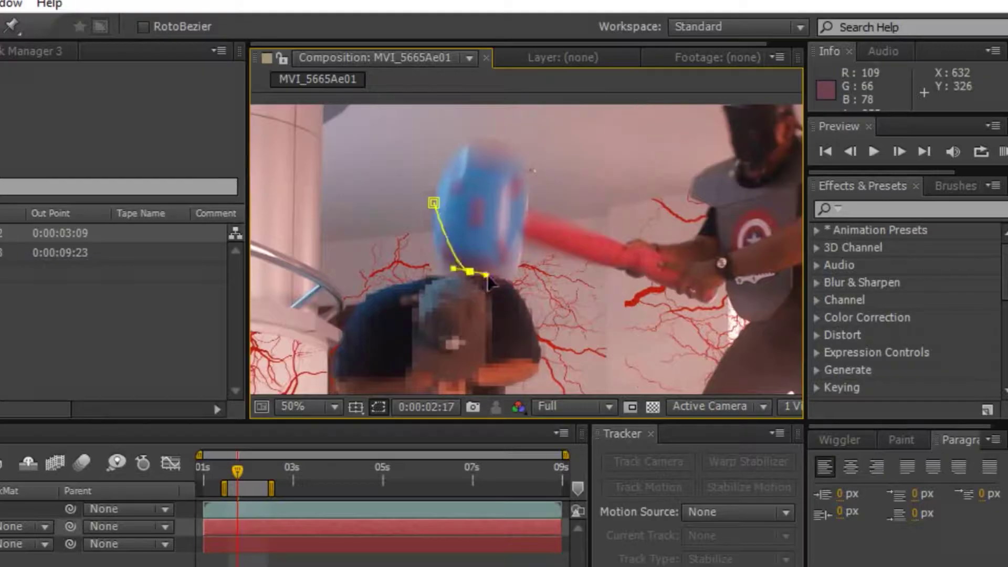
{"action": "left_click_drag", "start_coordinate": [432, 203], "coordinate": [430, 251]}
{"action": "left_click_drag", "start_coordinate": [452, 139], "coordinate": [493, 143]}
{"action": "left_click", "coordinate": [471, 277]}
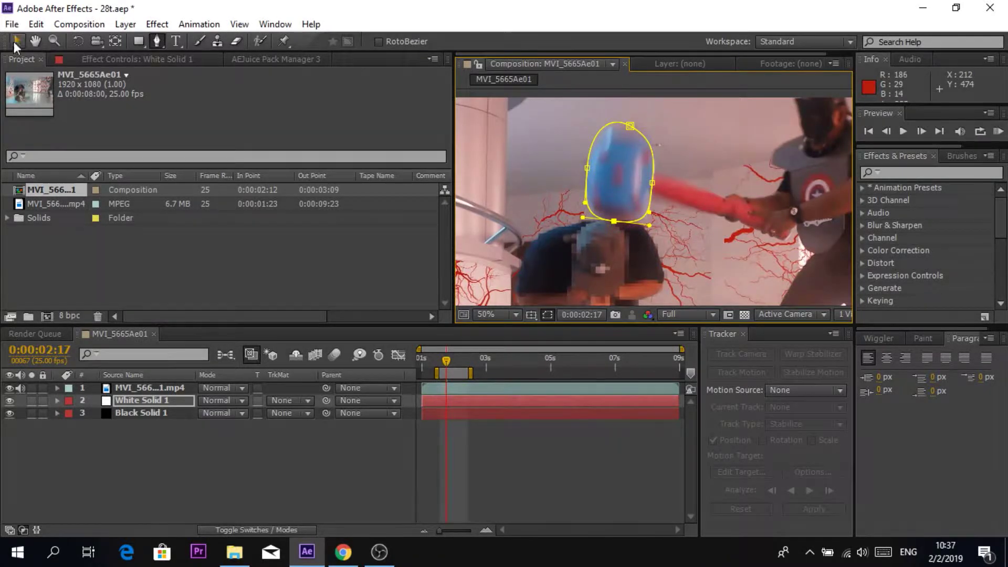
Set the footage layer's blending mode to Screen.
{"action": "left_click", "coordinate": [15, 41]}
{"action": "left_click", "coordinate": [171, 389]}
{"action": "left_click", "coordinate": [215, 388]}
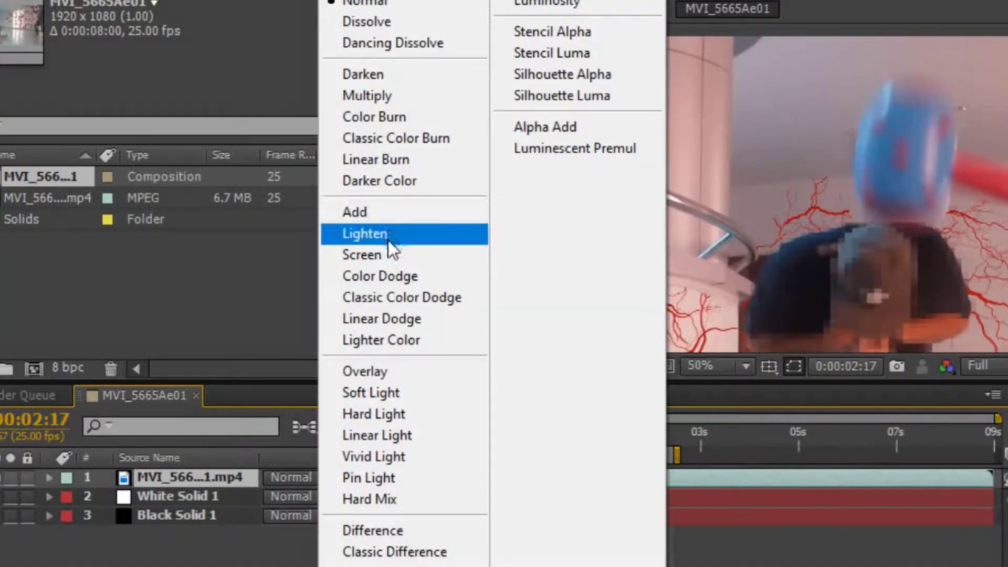
{"action": "left_click", "coordinate": [263, 241]}
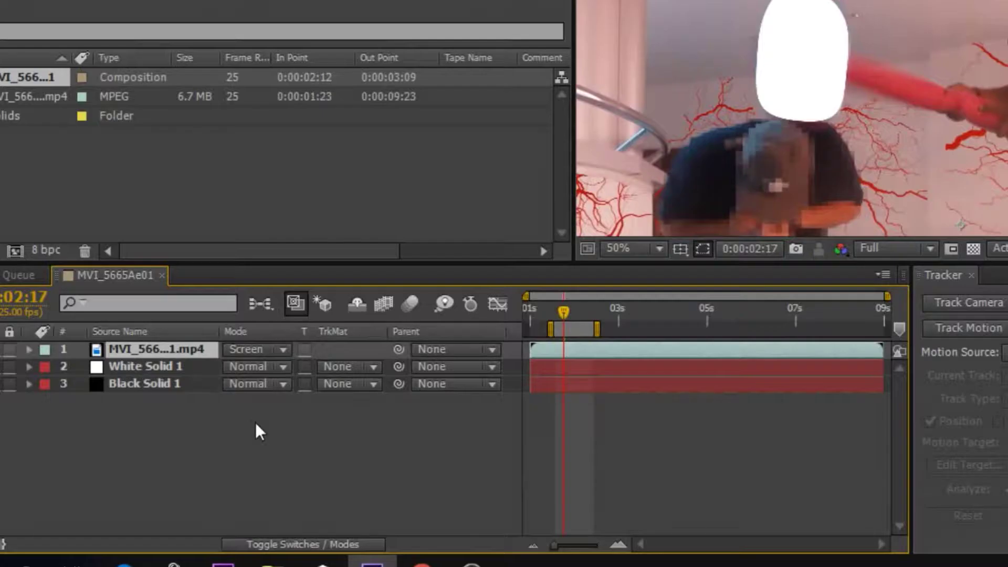
Add an adjustment layer and place it between the footage and the white solid.
{"action": "right_click", "coordinate": [216, 442]}
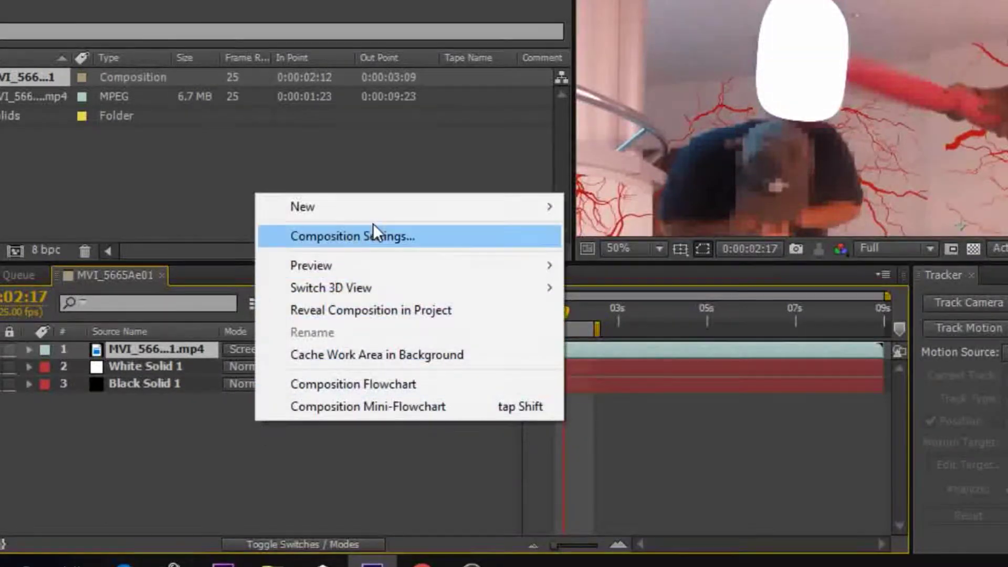
{"action": "mouse_move", "coordinate": [395, 206]}
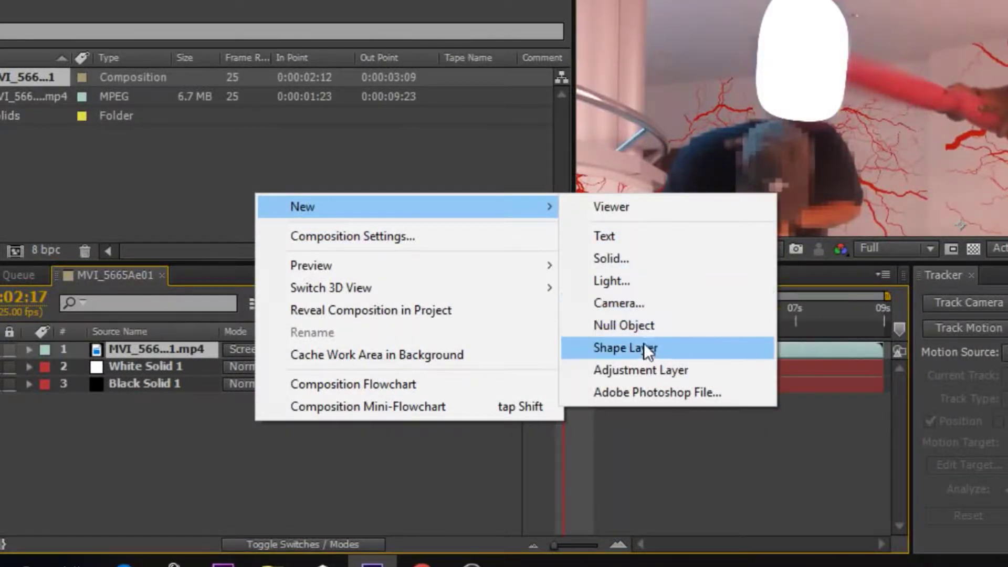
{"action": "left_click", "coordinate": [642, 363]}
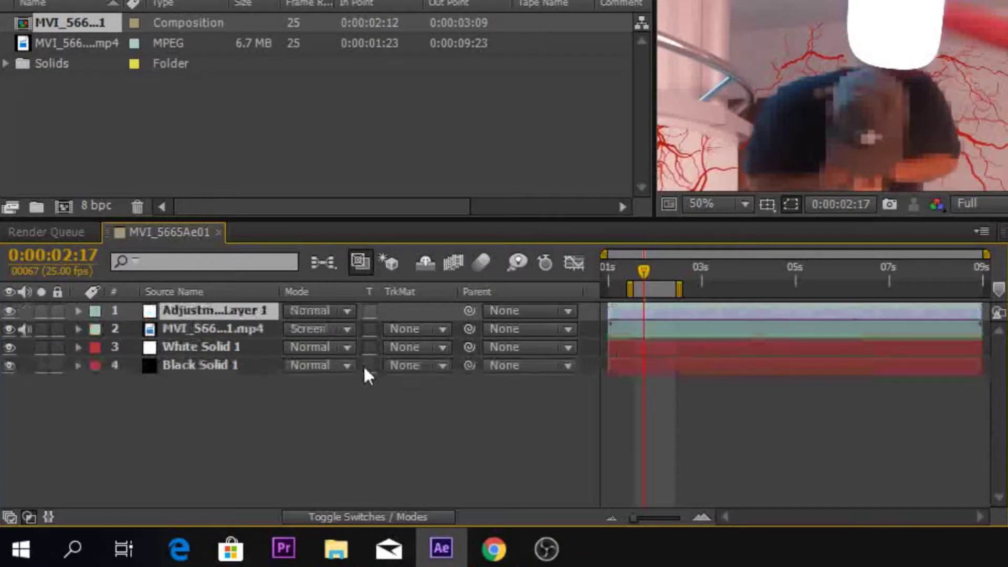
{"action": "left_click_drag", "start_coordinate": [221, 313], "coordinate": [225, 336]}
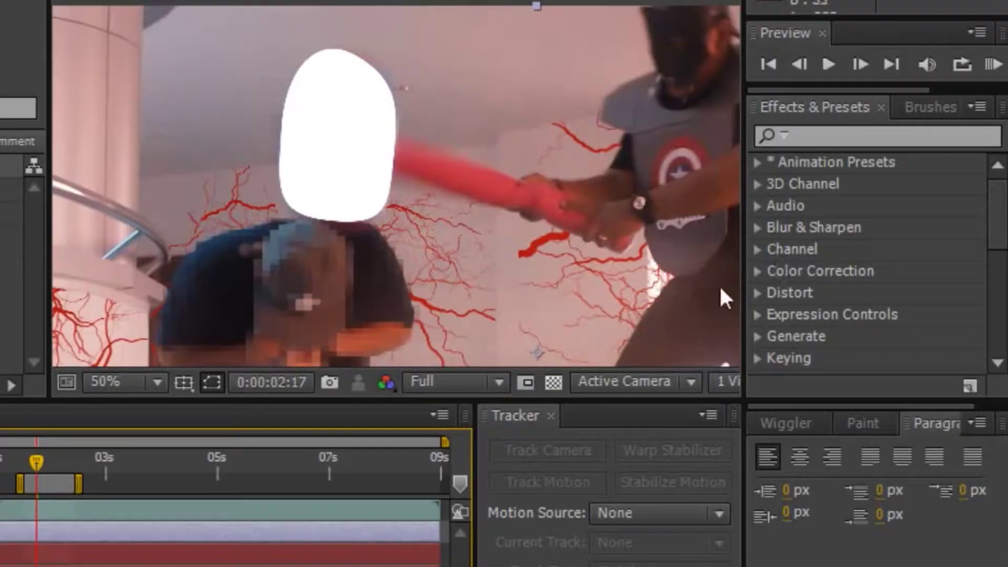
Apply the Fast Blur effect to the adjustment layer and set its blurriness to 1.
{"action": "left_click", "coordinate": [758, 228]}
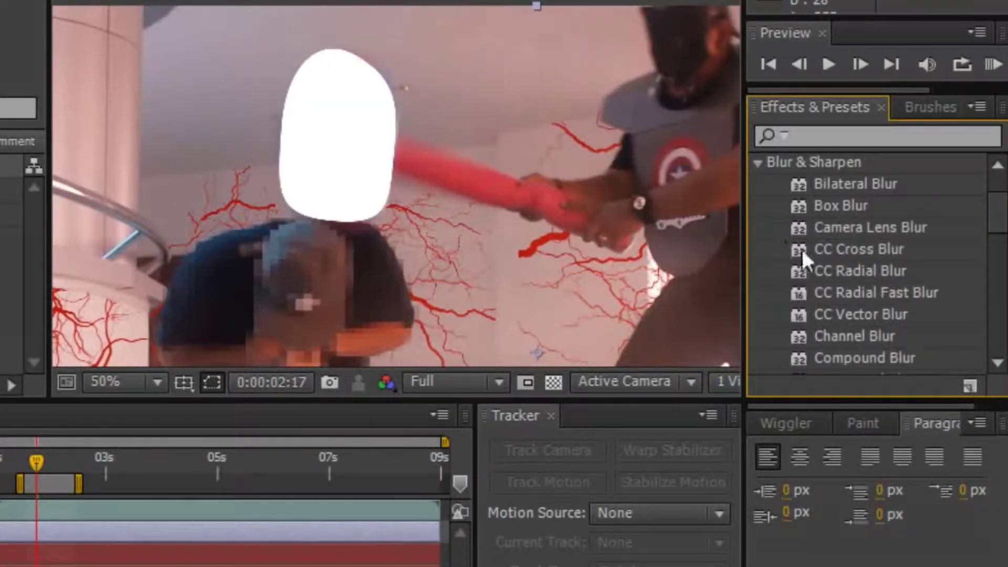
{"action": "scroll", "coordinate": [848, 266], "scroll_direction": "down", "scroll_amount": 3}
{"action": "left_click", "coordinate": [836, 286]}
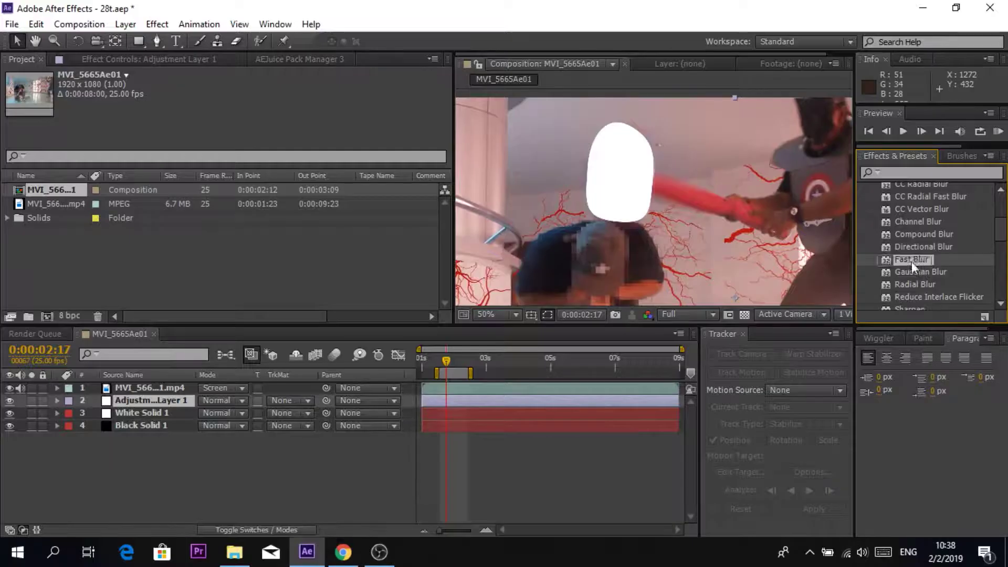
{"action": "left_click_drag", "start_coordinate": [854, 289], "coordinate": [158, 402]}
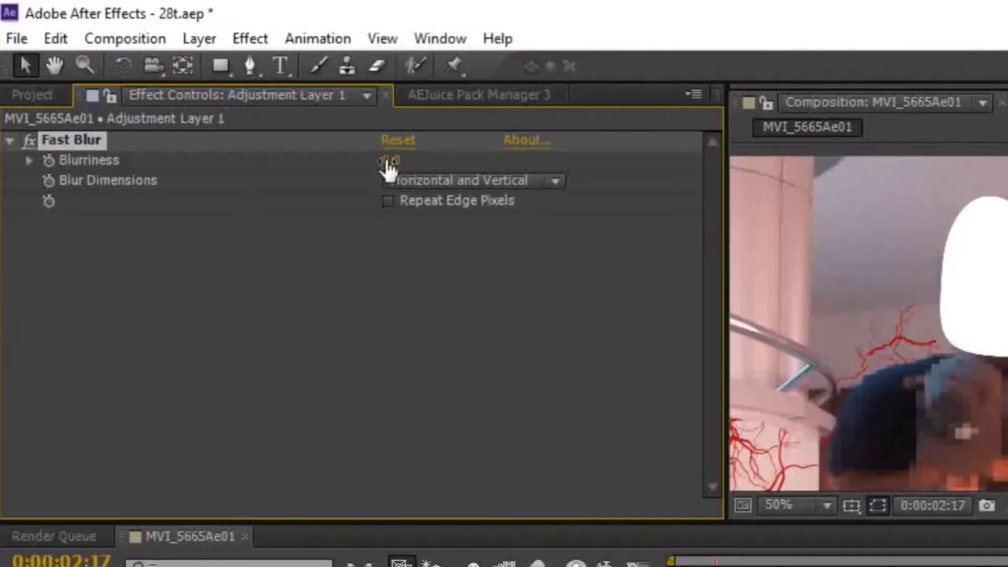
{"action": "left_click", "coordinate": [244, 101]}
{"action": "type", "text": "1"}
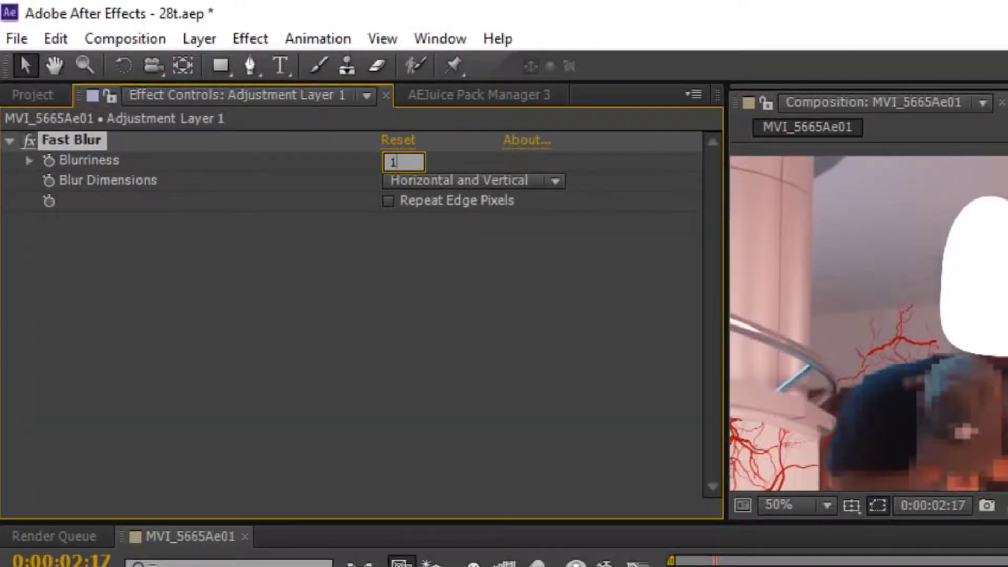
{"action": "key", "text": "Return"}
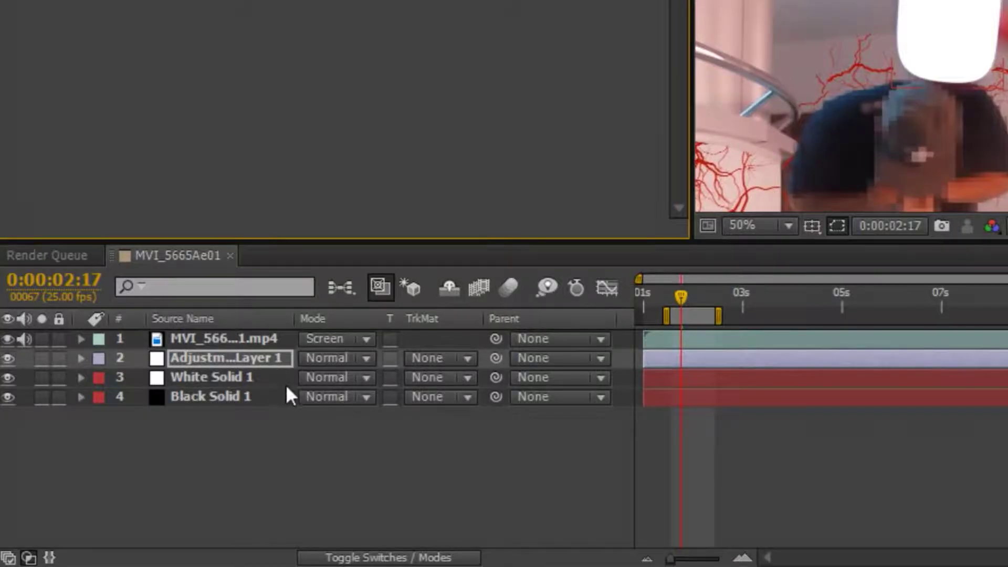
Duplicate the adjustment layer and set the upper copy's blending mode to Screen.
{"action": "left_click", "coordinate": [234, 361]}
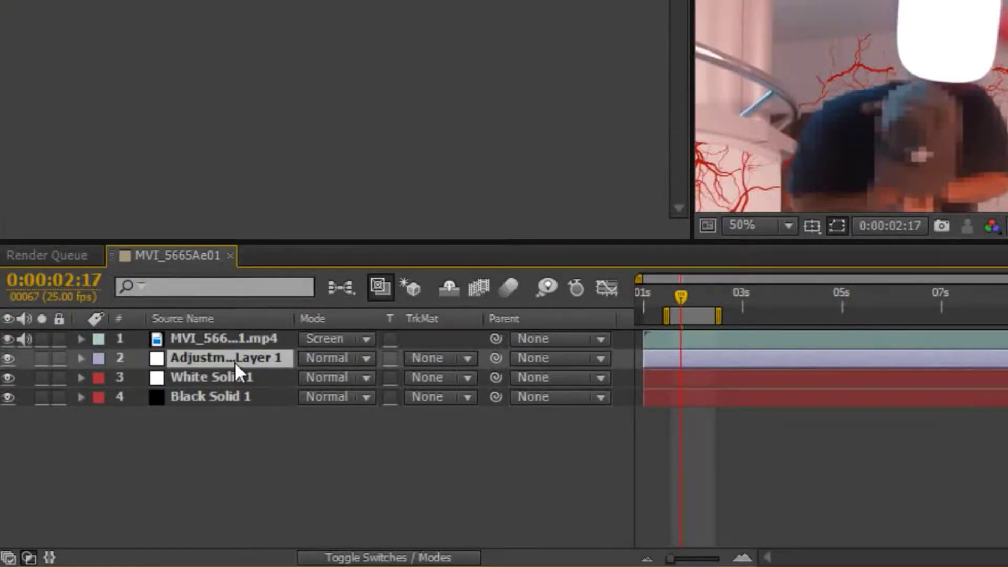
{"action": "key", "text": "ctrl+d"}
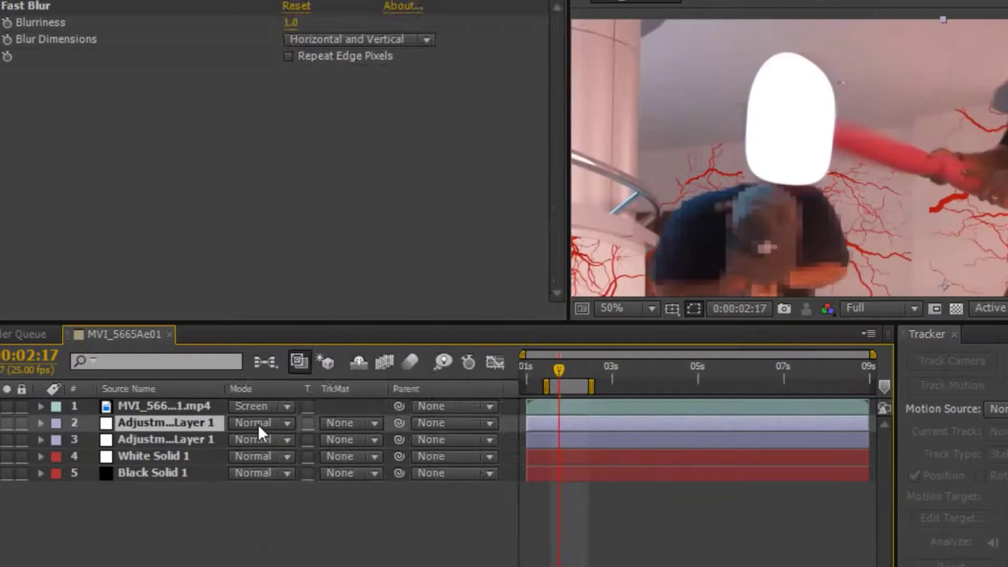
{"action": "left_click", "coordinate": [332, 359]}
{"action": "left_click", "coordinate": [441, 108]}
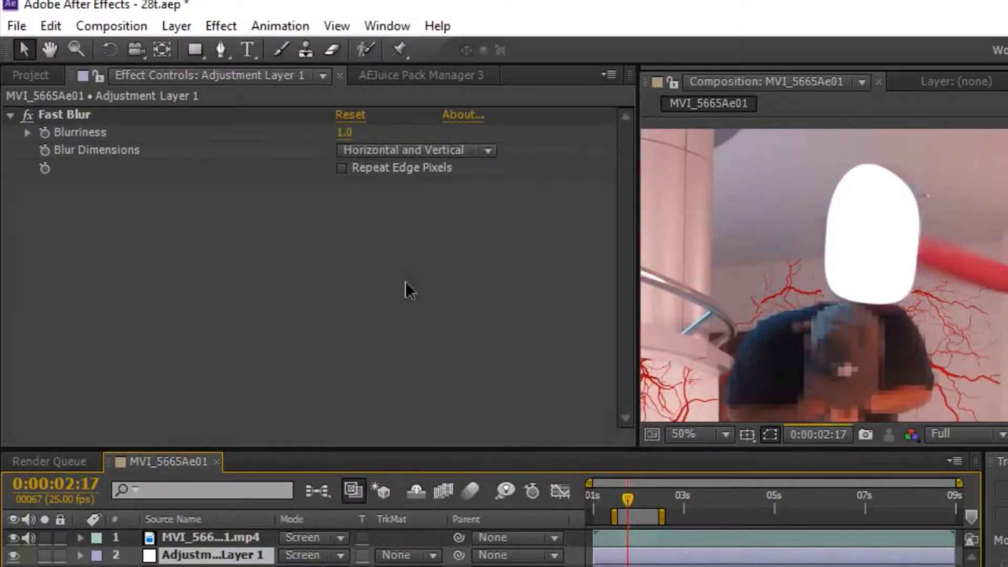
Set the upper adjustment layer's Fast Blur blurriness to 20 and enable Repeat Edge Pixels.
{"action": "left_click", "coordinate": [290, 22]}
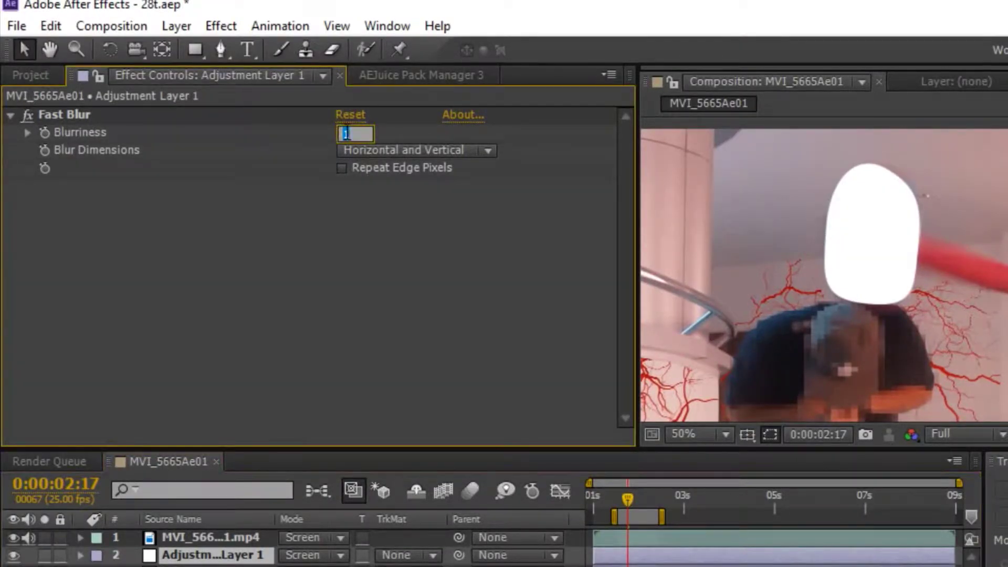
{"action": "key", "text": "Return"}
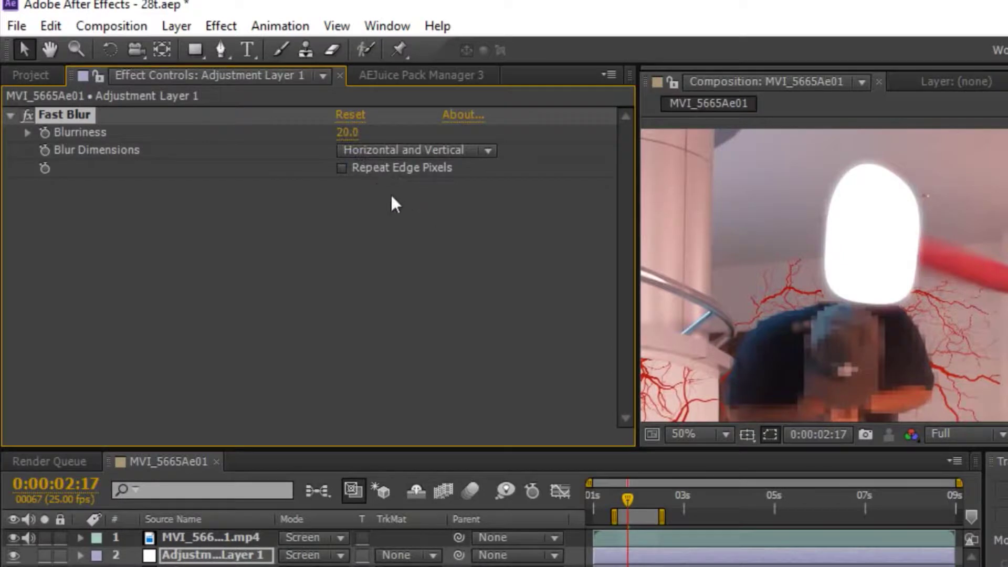
{"action": "left_click", "coordinate": [342, 168]}
Duplicate the Screen-mode adjustment layer and set the new copy's blurriness to 40.
{"action": "left_click", "coordinate": [240, 554]}
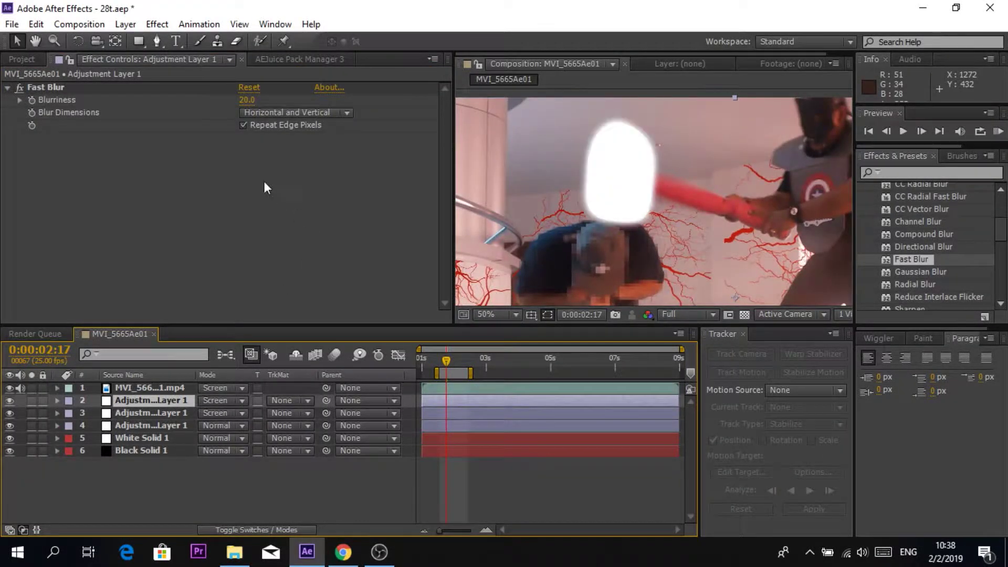
{"action": "left_click", "coordinate": [254, 102]}
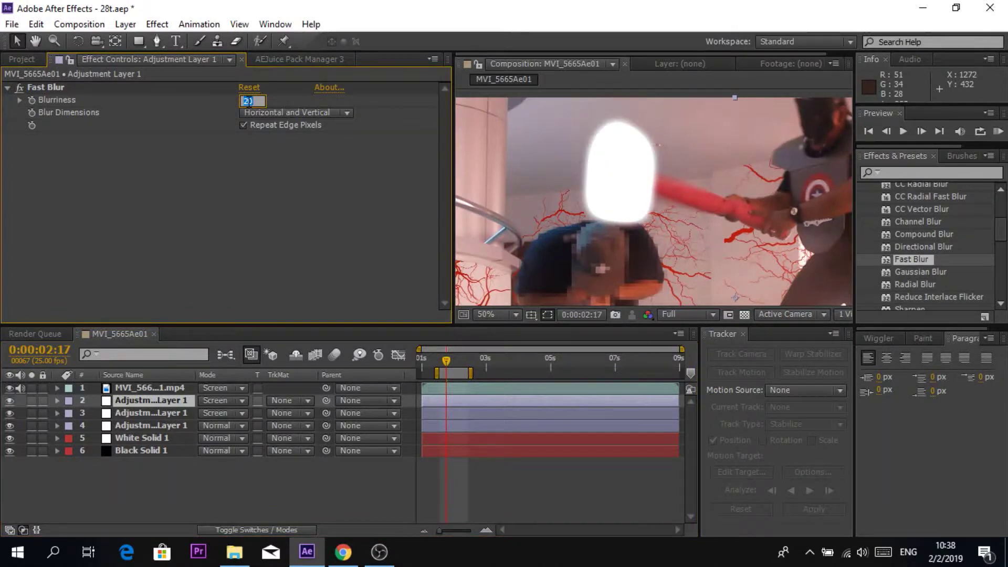
{"action": "type", "text": "40"}
{"action": "key", "text": "Return"}
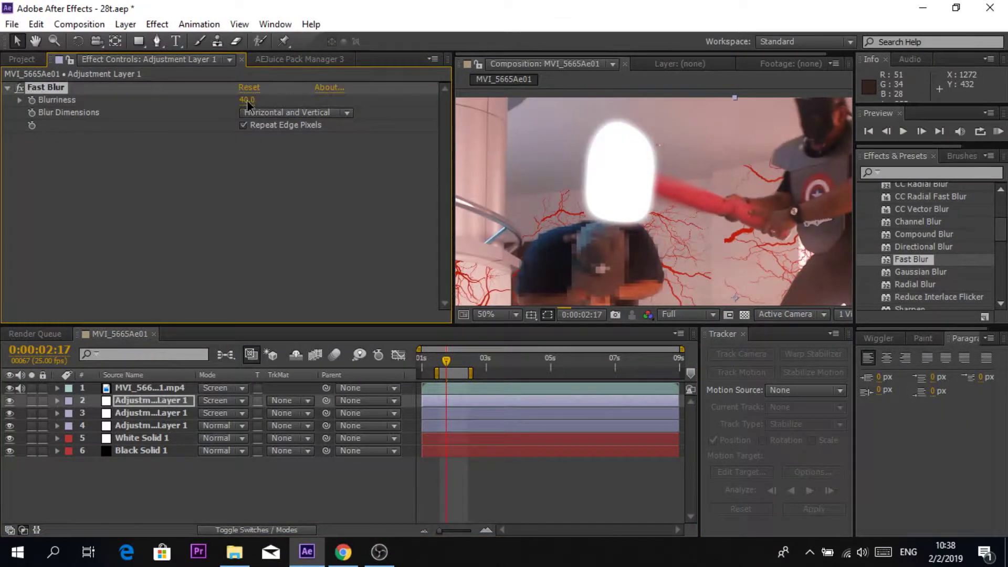
Duplicate the adjustment layer with 40 blurriness and set the new copy's blurriness to 80.
{"action": "left_click", "coordinate": [133, 401]}
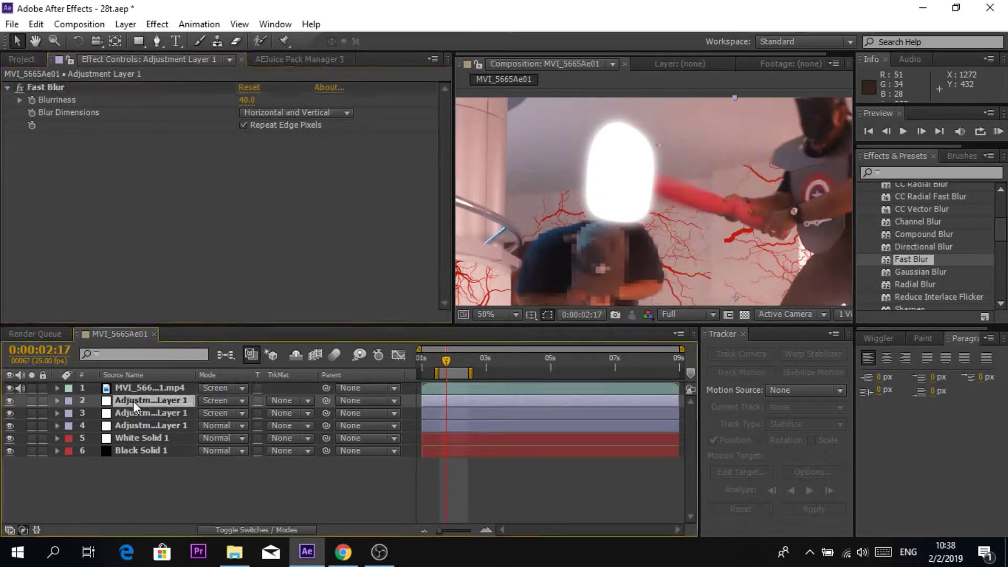
{"action": "key", "text": "ctrl+d"}
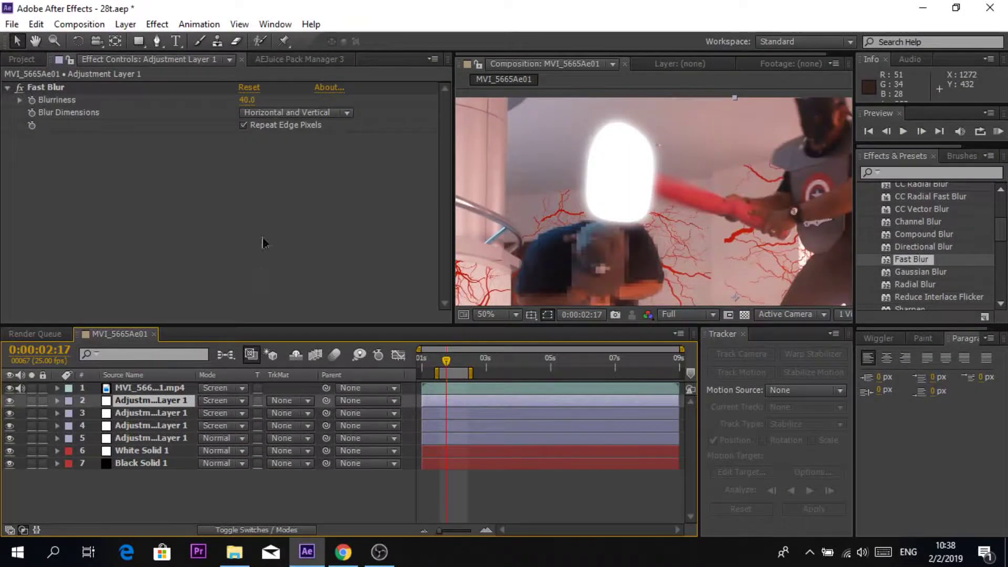
{"action": "left_click", "coordinate": [245, 101]}
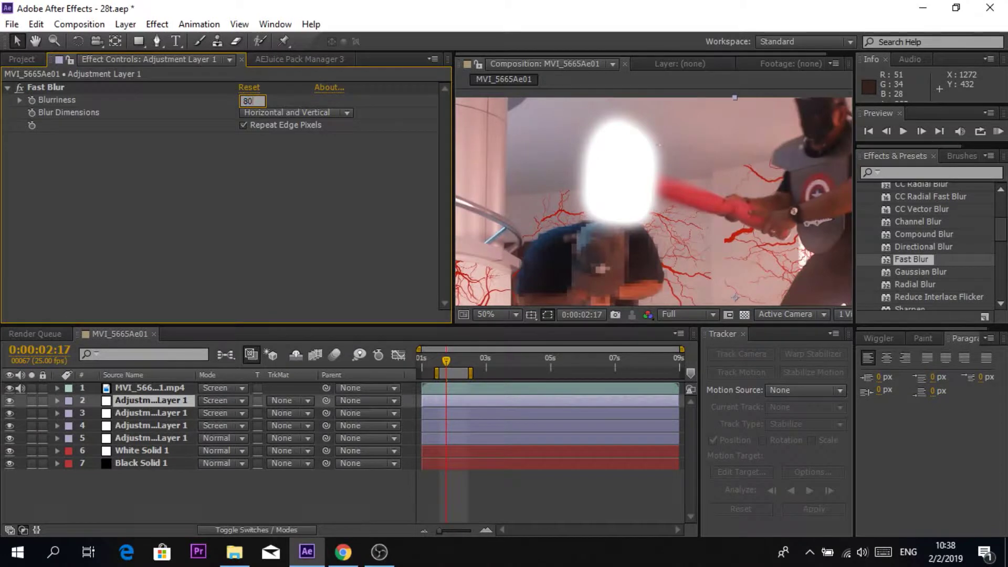
{"action": "type", "text": "80"}
{"action": "key", "text": "Return"}
Set the opacity of the topmost adjustment layer, the one with 80 blurriness, to 20%.
{"action": "key", "text": "t"}
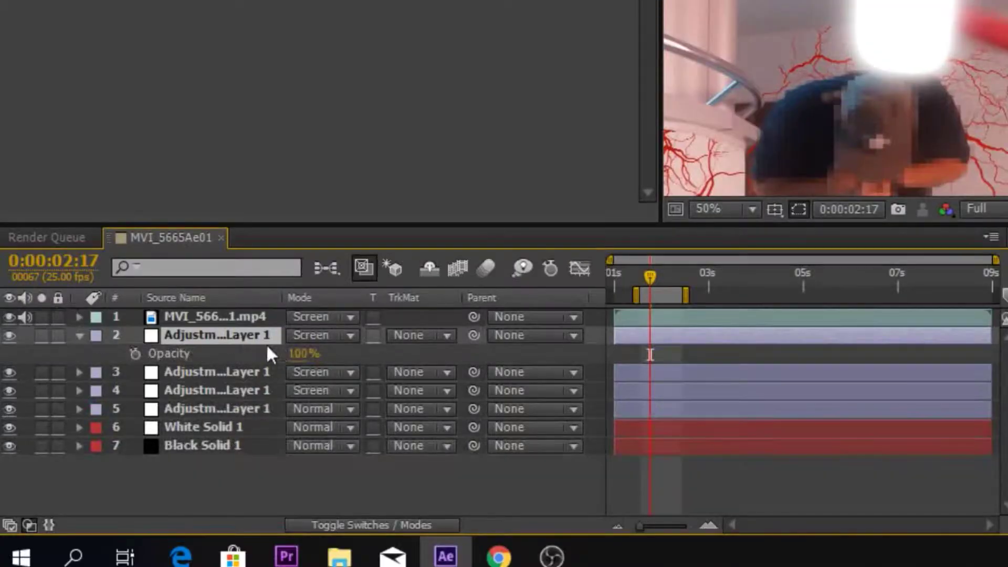
{"action": "left_click", "coordinate": [210, 412]}
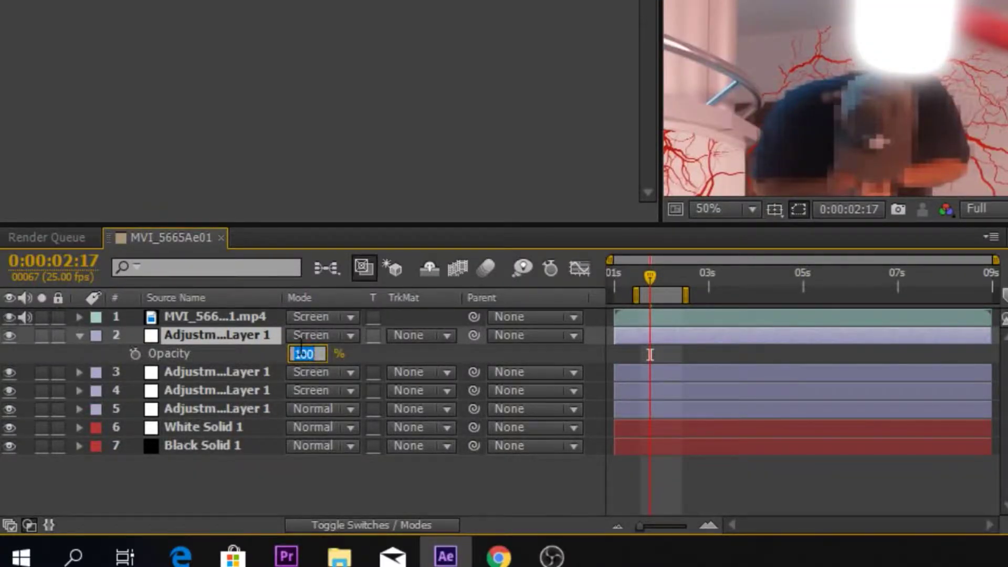
{"action": "type", "text": "20"}
{"action": "key", "text": "Return"}
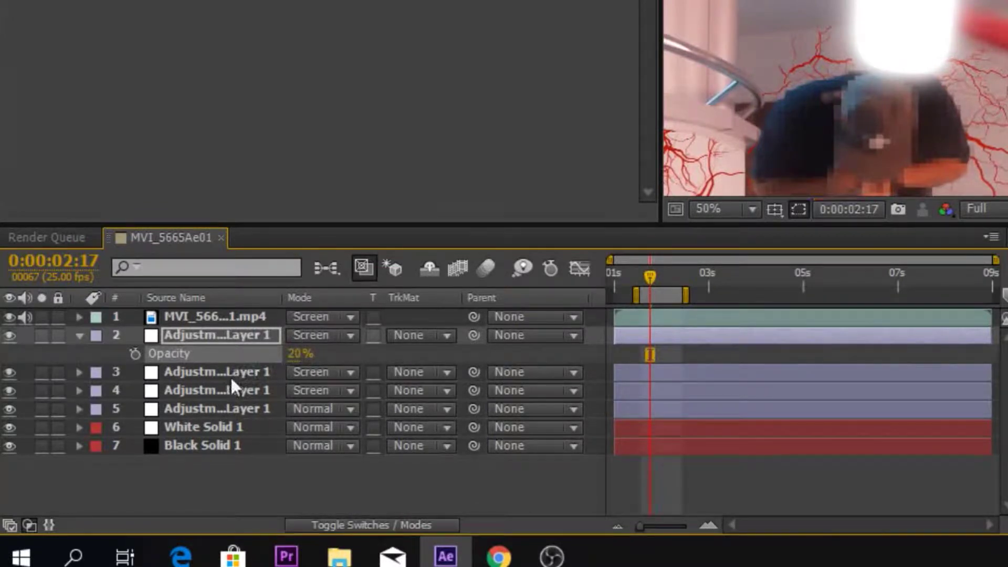
Set the opacity of the adjustment layer with 40 blurriness to 40%.
{"action": "left_click", "coordinate": [231, 376]}
{"action": "key", "text": "t"}
{"action": "left_click", "coordinate": [210, 437]}
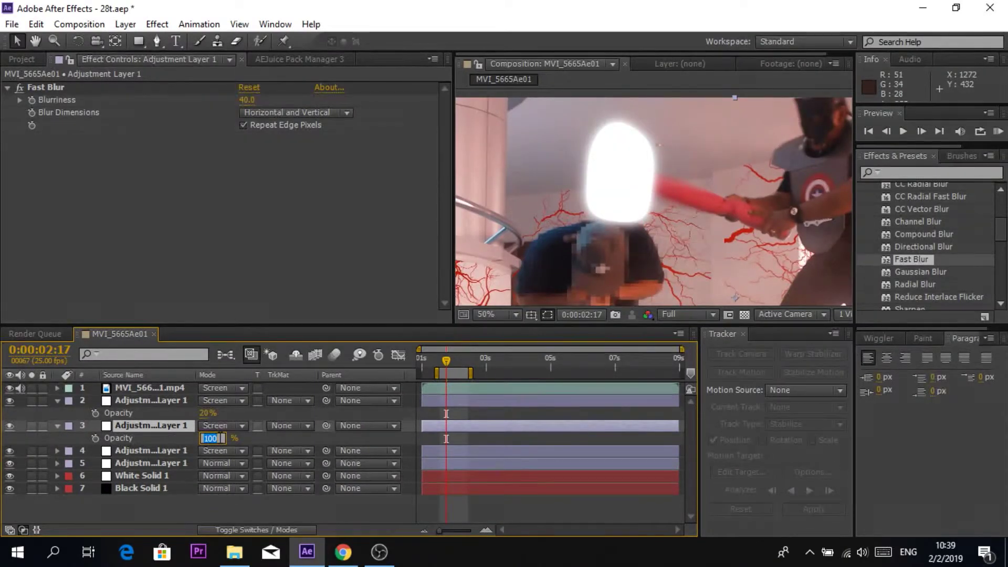
{"action": "type", "text": "40"}
{"action": "key", "text": "Return"}
Set the opacity of the adjustment layer with 20 blurriness to 80% and collapse the layers' opacity properties.
{"action": "left_click", "coordinate": [152, 450]}
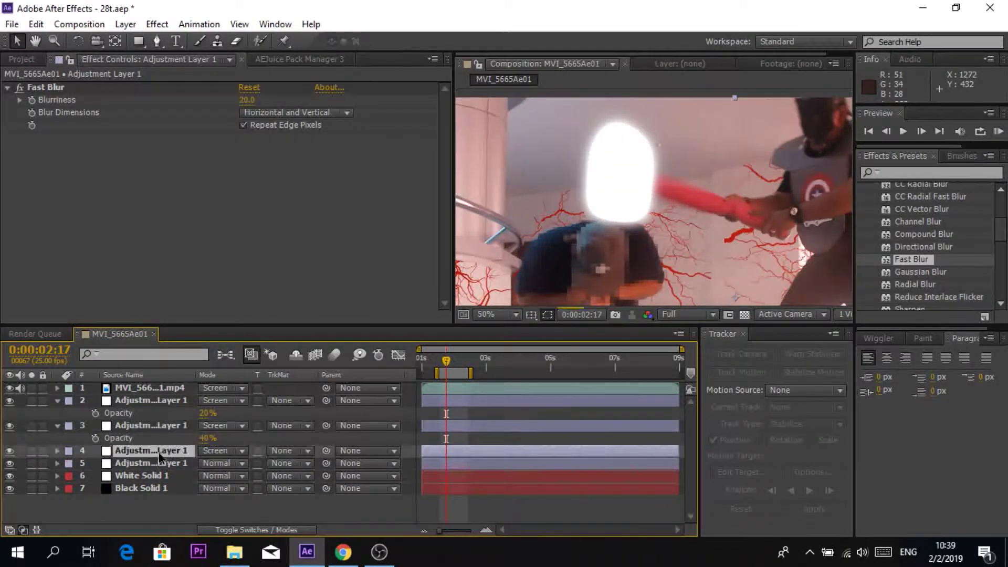
{"action": "key", "text": "t"}
{"action": "left_click", "coordinate": [208, 463]}
{"action": "type", "text": "8"}
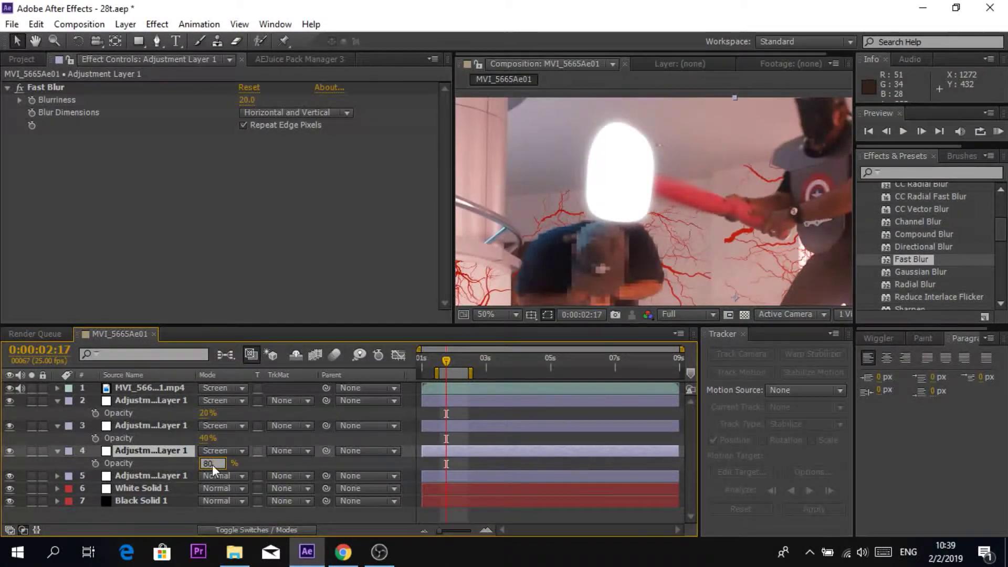
{"action": "type", "text": "0"}
{"action": "key", "text": "Return"}
{"action": "left_click", "coordinate": [58, 451]}
{"action": "left_click", "coordinate": [57, 425]}
{"action": "left_click", "coordinate": [58, 400]}
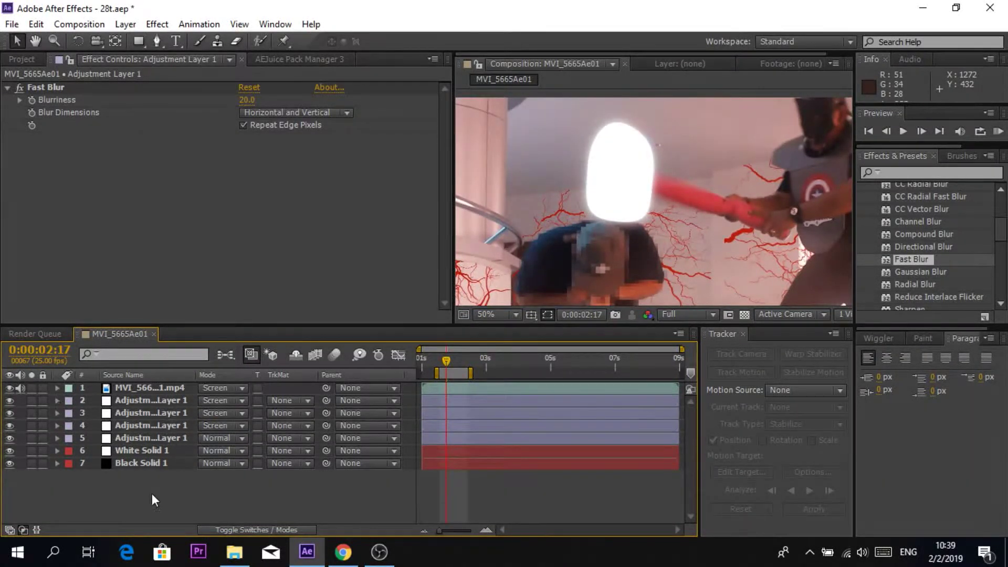
Add a new adjustment layer above the blurred adjustment layers, directly below the footage layer.
{"action": "right_click", "coordinate": [172, 493]}
{"action": "mouse_move", "coordinate": [294, 340]}
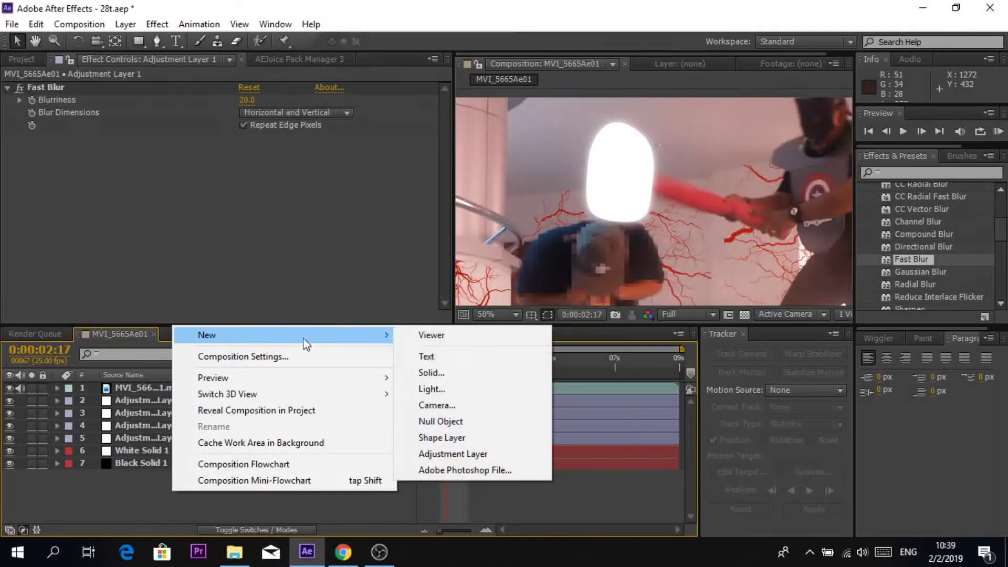
{"action": "left_click", "coordinate": [446, 455]}
{"action": "left_click", "coordinate": [157, 400]}
{"action": "key", "text": "ctrl+alt+y"}
Apply the Color Balance effect from the Color Correction category to the new adjustment layer.
{"action": "scroll", "coordinate": [906, 225], "scroll_direction": "up", "scroll_amount": 3}
{"action": "scroll", "coordinate": [892, 224], "scroll_direction": "up", "scroll_amount": 1}
{"action": "left_click", "coordinate": [864, 221]}
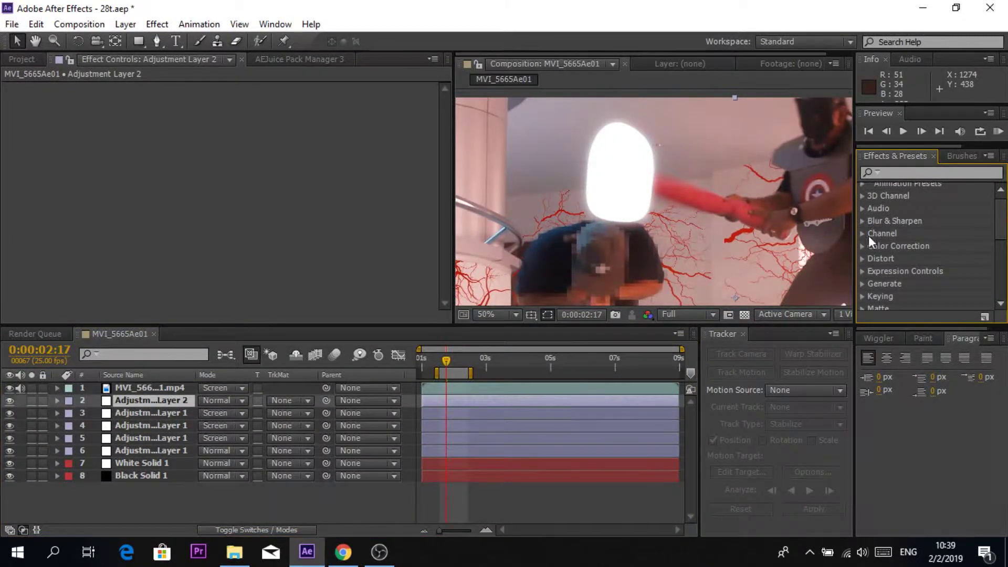
{"action": "left_click", "coordinate": [864, 245]}
{"action": "scroll", "coordinate": [919, 222], "scroll_direction": "down", "scroll_amount": 2}
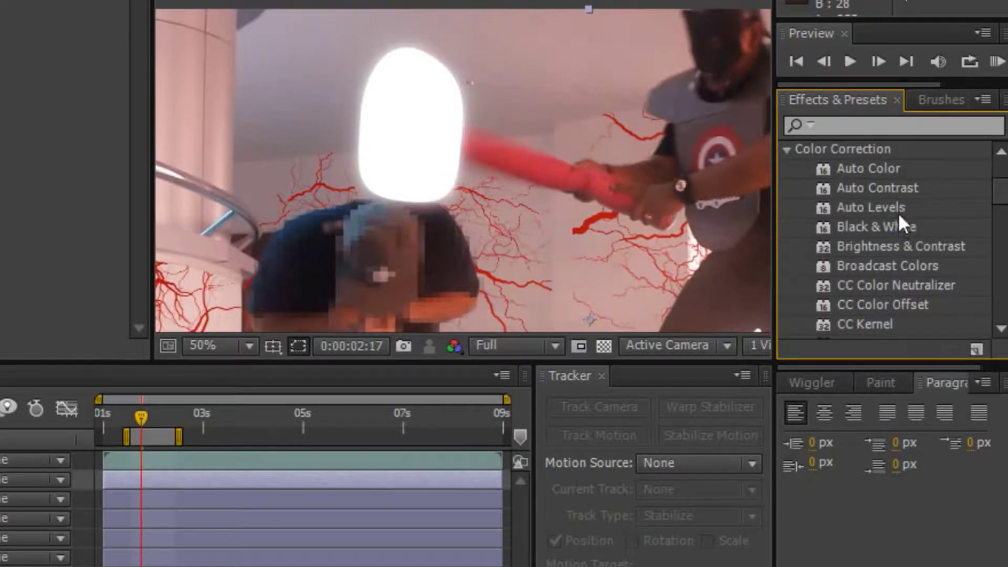
{"action": "scroll", "coordinate": [864, 267], "scroll_direction": "down", "scroll_amount": 3}
{"action": "left_click", "coordinate": [892, 267]}
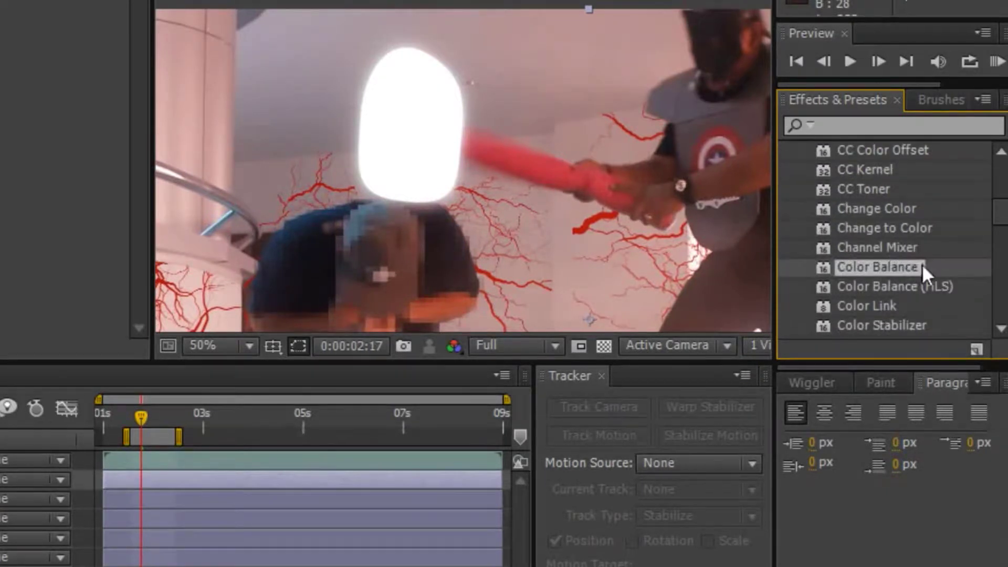
{"action": "double_click", "coordinate": [902, 266]}
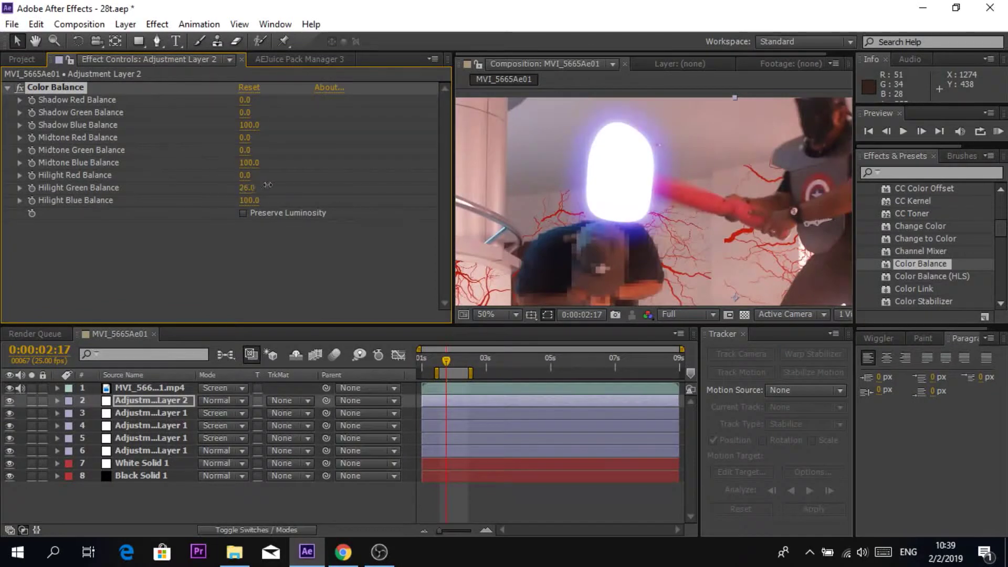
Set Color Balance green and blue to 100 and red to 0 for shadows, midtones and highlights, with Preserve Luminosity enabled.
{"action": "left_click_drag", "start_coordinate": [267, 185], "coordinate": [307, 187]}
{"action": "left_click_drag", "start_coordinate": [262, 150], "coordinate": [283, 150]}
{"action": "left_click_drag", "start_coordinate": [246, 114], "coordinate": [265, 114]}
{"action": "left_click", "coordinate": [243, 213]}
{"action": "left_click_drag", "start_coordinate": [244, 175], "coordinate": [275, 199]}
{"action": "left_click_drag", "start_coordinate": [249, 150], "coordinate": [294, 150]}
{"action": "left_click_drag", "start_coordinate": [250, 113], "coordinate": [338, 112]}
{"action": "left_click_drag", "start_coordinate": [251, 200], "coordinate": [329, 202]}
{"action": "left_click_drag", "start_coordinate": [245, 175], "coordinate": [215, 175]}
{"action": "left_click", "coordinate": [315, 257]}
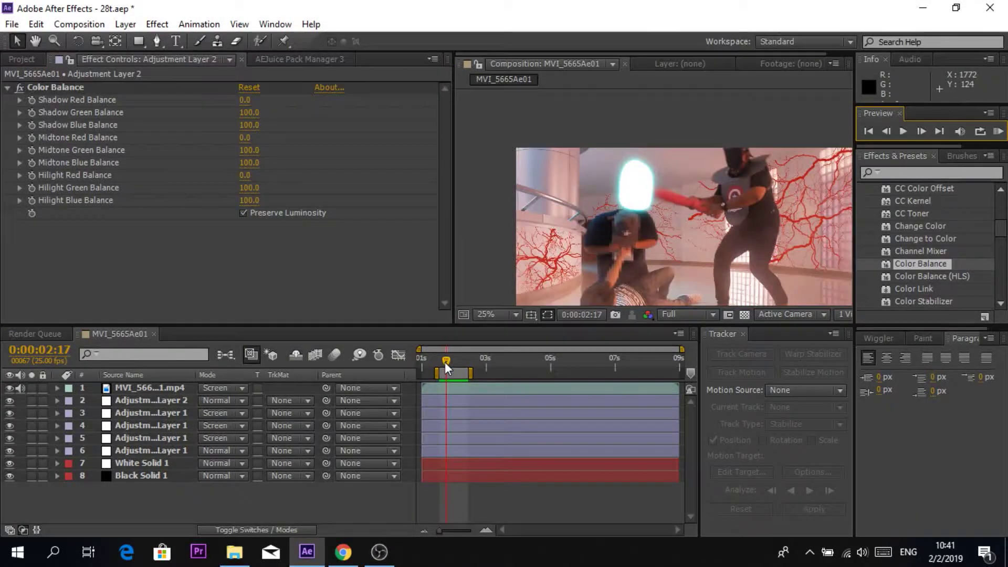
Change the footage layer's blending mode to Normal and hide all five adjustment layers.
{"action": "left_click", "coordinate": [229, 387]}
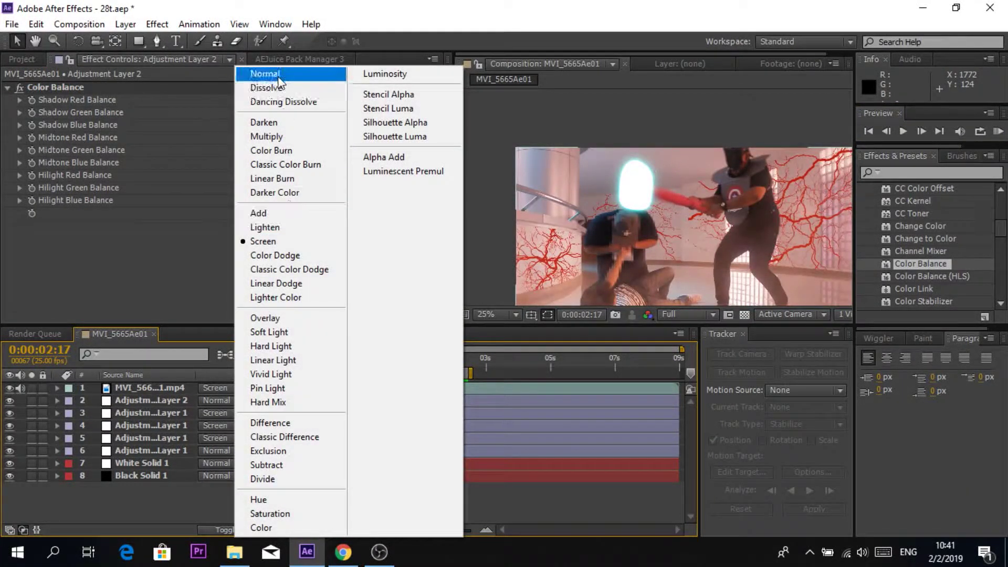
{"action": "left_click", "coordinate": [295, 74]}
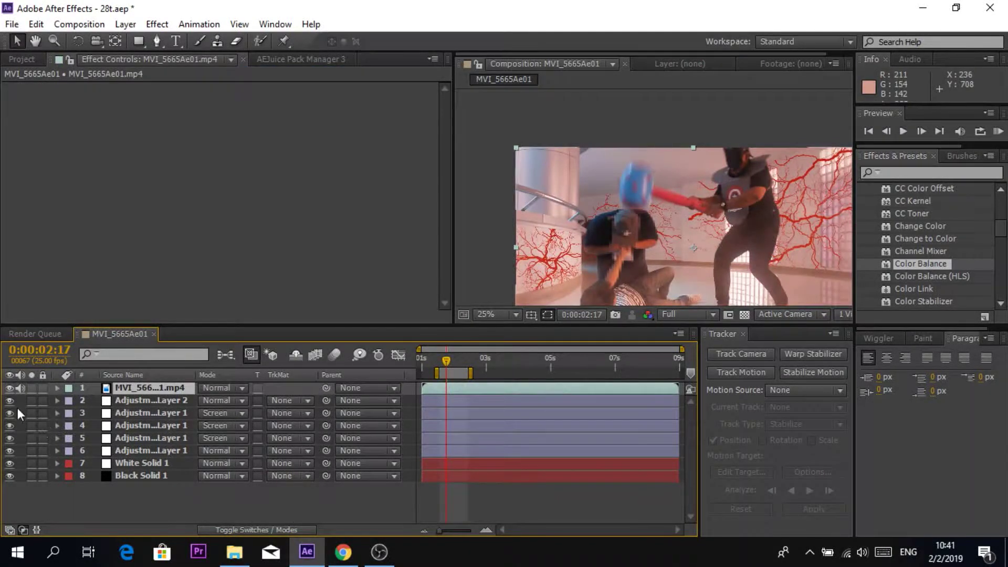
{"action": "left_click_drag", "start_coordinate": [10, 402], "coordinate": [8, 433]}
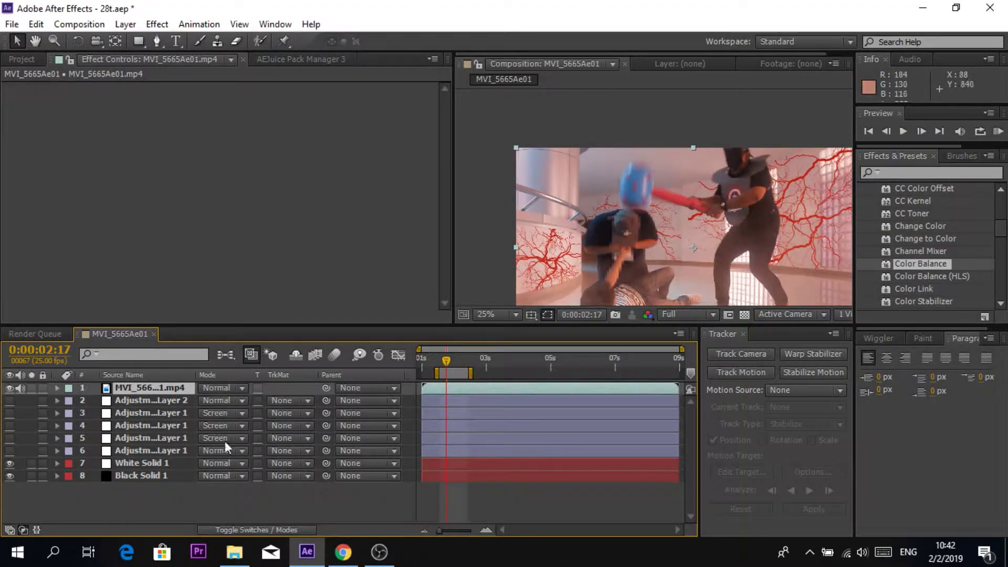
Reveal the white solid's mask and start keyframing its Mask Path at 0:00:02:17.
{"action": "left_click", "coordinate": [163, 463]}
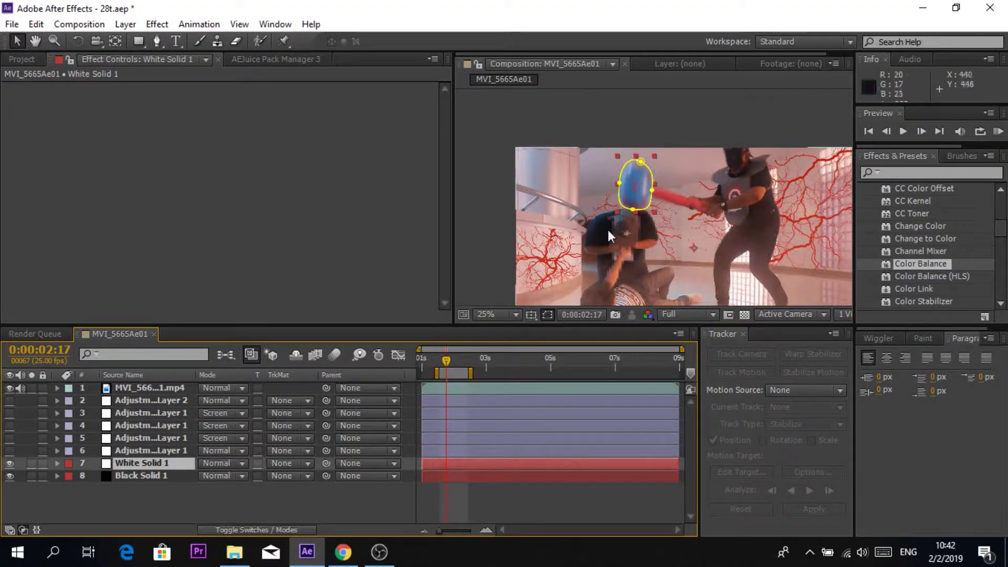
{"action": "scroll", "coordinate": [645, 171], "scroll_direction": "up", "scroll_amount": 2}
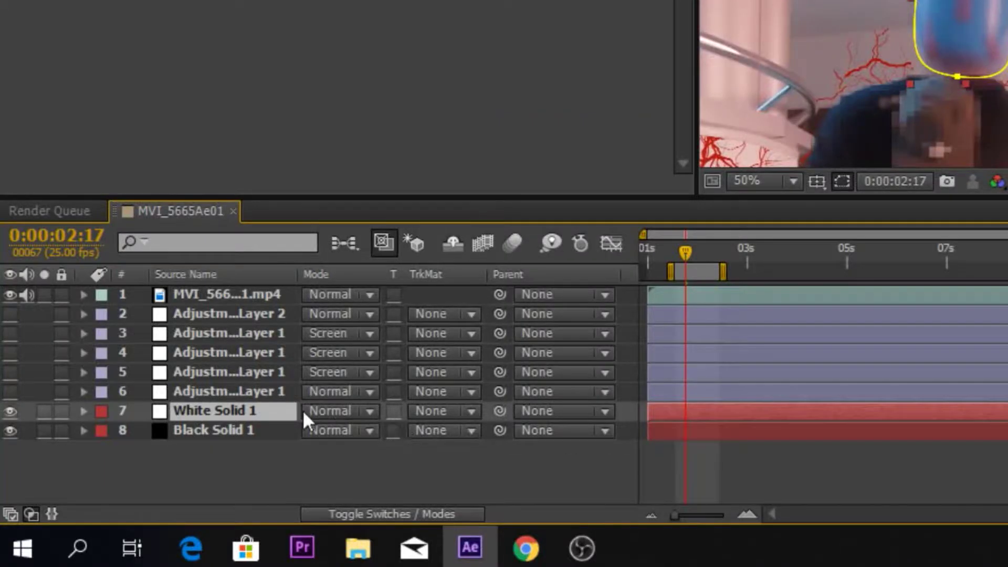
{"action": "key", "text": "m"}
{"action": "left_click", "coordinate": [159, 446]}
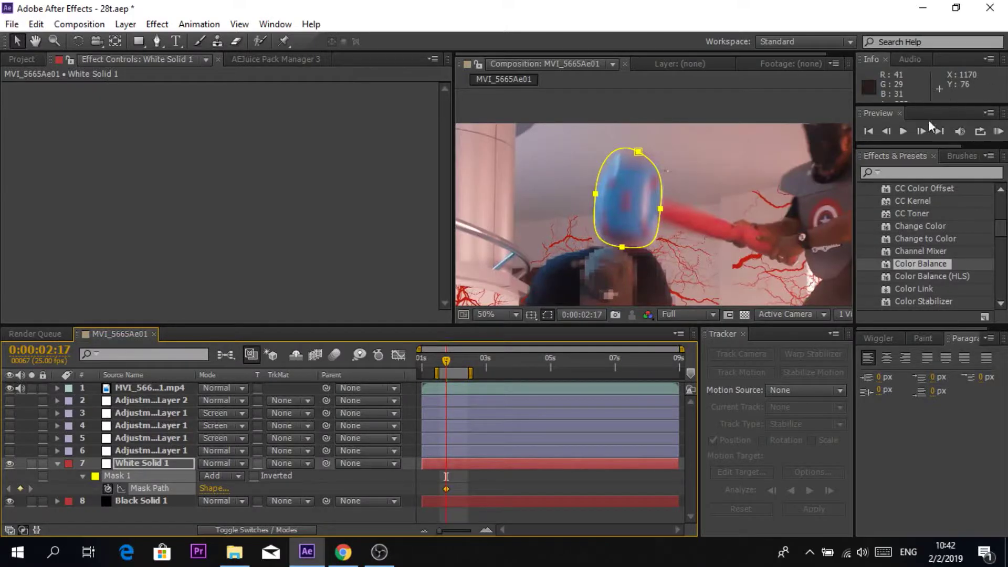
Reshape the white solid's mask at 0:00:02:18 to fit the tilted blue hammer head.
{"action": "left_click", "coordinate": [922, 129]}
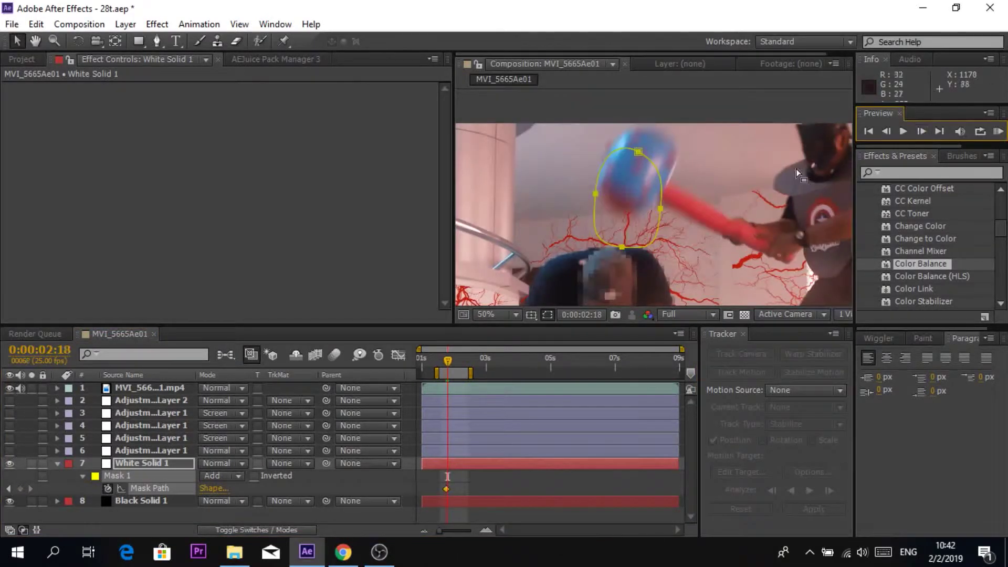
{"action": "left_click_drag", "start_coordinate": [638, 151], "coordinate": [661, 129]}
{"action": "key", "text": "ctrl+z"}
{"action": "left_click", "coordinate": [524, 478]}
{"action": "left_click_drag", "start_coordinate": [660, 209], "coordinate": [679, 159]}
{"action": "left_click_drag", "start_coordinate": [622, 247], "coordinate": [600, 165]}
{"action": "left_click_drag", "start_coordinate": [581, 212], "coordinate": [584, 201]}
{"action": "left_click_drag", "start_coordinate": [597, 200], "coordinate": [594, 199]}
{"action": "left_click_drag", "start_coordinate": [608, 124], "coordinate": [616, 122]}
{"action": "left_click_drag", "start_coordinate": [660, 129], "coordinate": [663, 128]}
{"action": "left_click", "coordinate": [612, 215]}
{"action": "left_click_drag", "start_coordinate": [648, 229], "coordinate": [615, 214]}
Go to 0:00:02:16 and reshape the white solid's mask around the motion-blurred hammer head.
{"action": "left_click", "coordinate": [922, 131]}
{"action": "left_click", "coordinate": [922, 132]}
{"action": "left_click", "coordinate": [887, 132]}
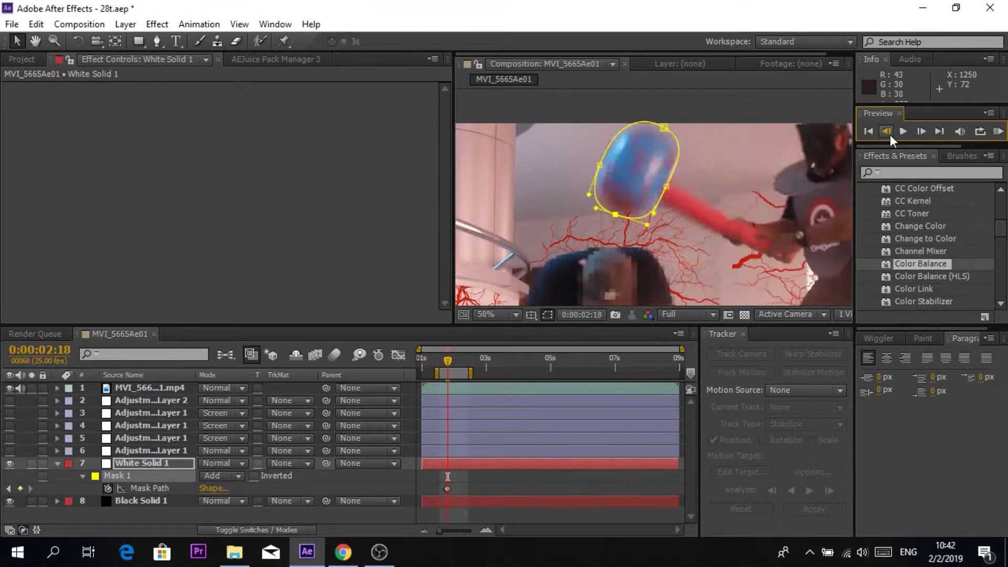
{"action": "left_click", "coordinate": [887, 132]}
{"action": "left_click", "coordinate": [887, 132]}
{"action": "left_click_drag", "start_coordinate": [638, 151], "coordinate": [657, 116]}
{"action": "left_click_drag", "start_coordinate": [595, 194], "coordinate": [593, 179]}
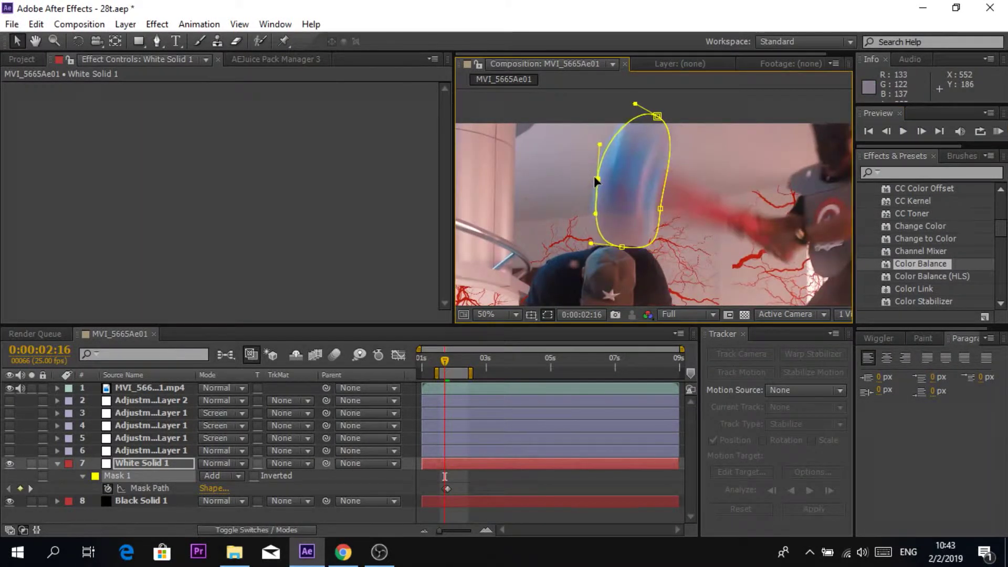
{"action": "left_click_drag", "start_coordinate": [634, 104], "coordinate": [632, 102]}
{"action": "left_click_drag", "start_coordinate": [621, 246], "coordinate": [614, 244]}
{"action": "left_click_drag", "start_coordinate": [660, 208], "coordinate": [656, 234]}
{"action": "left_click_drag", "start_coordinate": [683, 129], "coordinate": [694, 91]}
Reshape the white solid's mask at 0:00:02:15 to follow the hammer head past the frame's upper edge.
{"action": "left_click", "coordinate": [887, 132]}
{"action": "left_click_drag", "start_coordinate": [657, 196], "coordinate": [683, 134]}
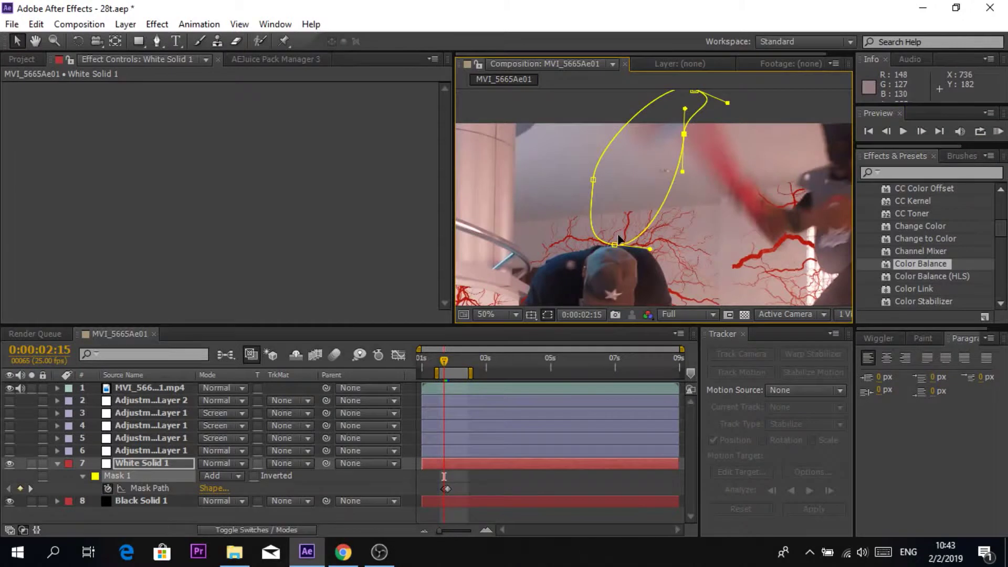
{"action": "left_click_drag", "start_coordinate": [615, 244], "coordinate": [620, 215]}
{"action": "left_click_drag", "start_coordinate": [593, 180], "coordinate": [621, 114]}
{"action": "left_click_drag", "start_coordinate": [620, 216], "coordinate": [677, 191]}
{"action": "left_click_drag", "start_coordinate": [682, 192], "coordinate": [685, 179]}
{"action": "left_click_drag", "start_coordinate": [683, 216], "coordinate": [675, 207]}
{"action": "left_click_drag", "start_coordinate": [620, 173], "coordinate": [622, 167]}
{"action": "left_click_drag", "start_coordinate": [620, 202], "coordinate": [616, 183]}
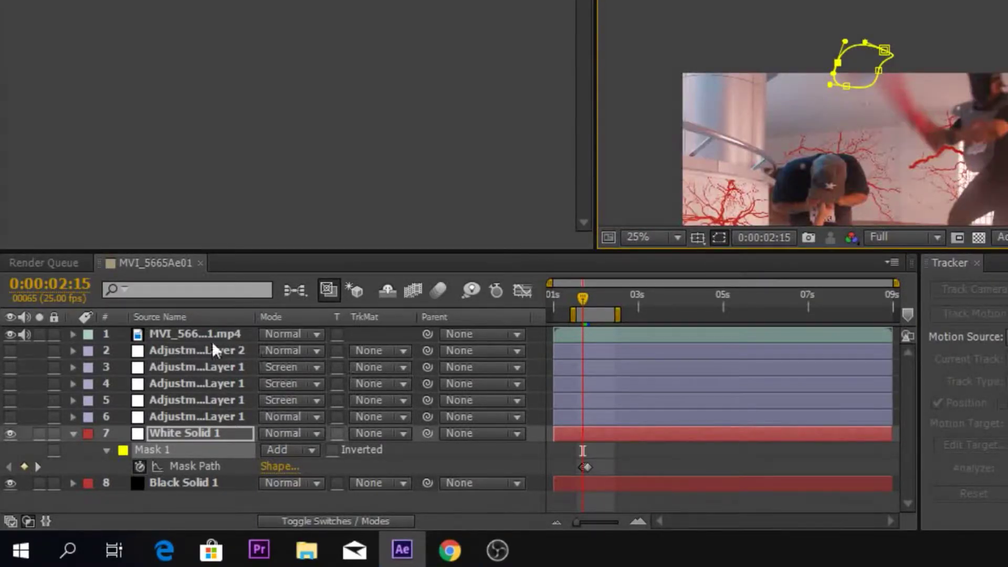
Set the footage layer's blending mode back to Screen and show all adjustment layers again.
{"action": "left_click", "coordinate": [309, 336]}
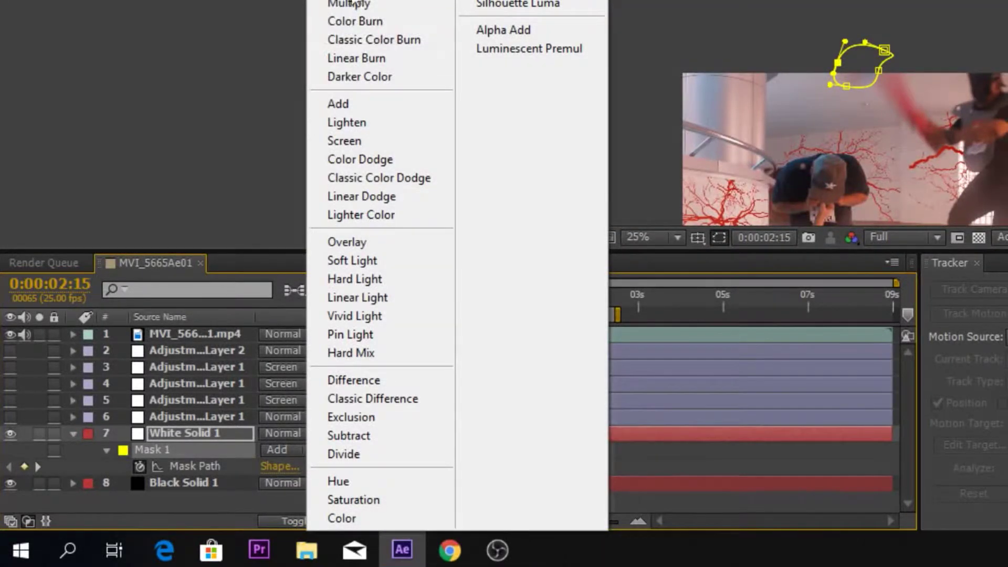
{"action": "left_click", "coordinate": [352, 140]}
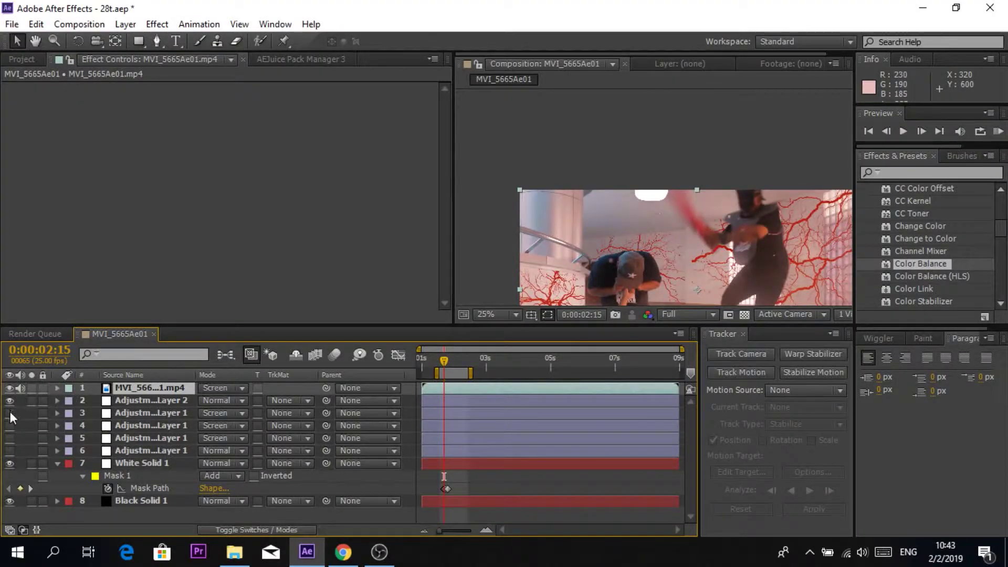
{"action": "left_click", "coordinate": [9, 452]}
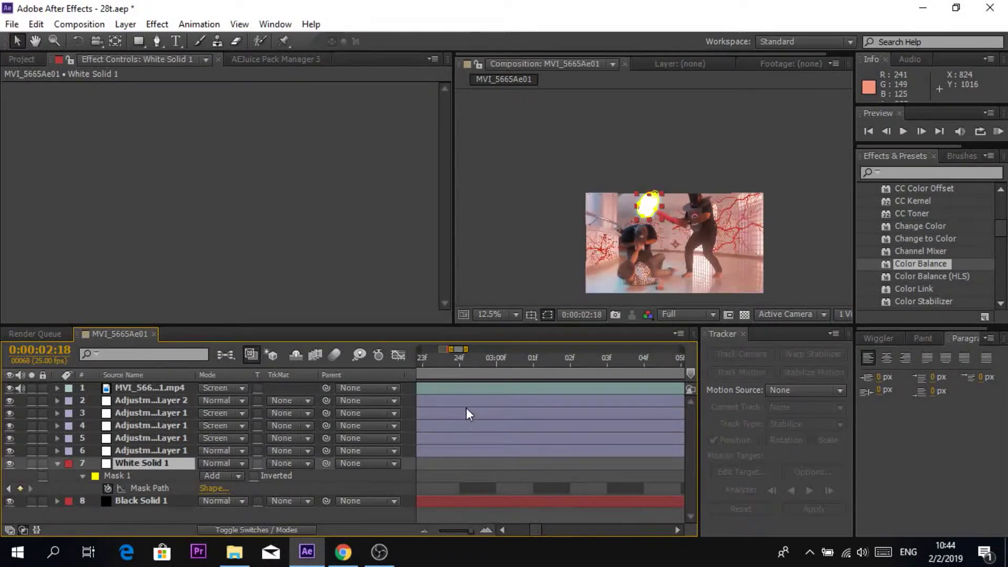
Create a new 1920 x 1080 px black (000000) solid at the top of the layer stack.
{"action": "scroll", "coordinate": [466, 408], "scroll_direction": "down", "scroll_amount": 3}
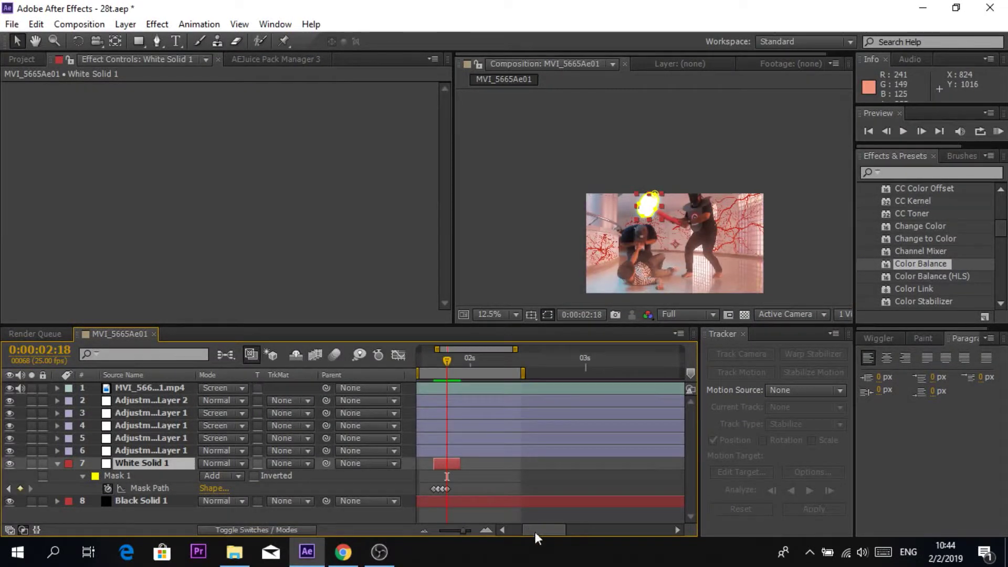
{"action": "left_click_drag", "start_coordinate": [534, 532], "coordinate": [514, 528]}
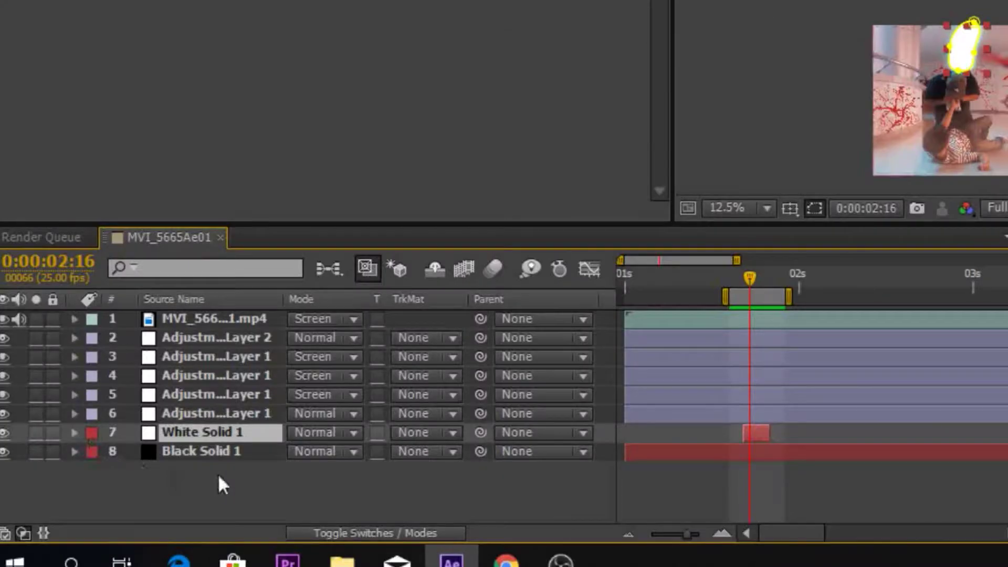
{"action": "right_click", "coordinate": [160, 492]}
{"action": "mouse_move", "coordinate": [453, 231]}
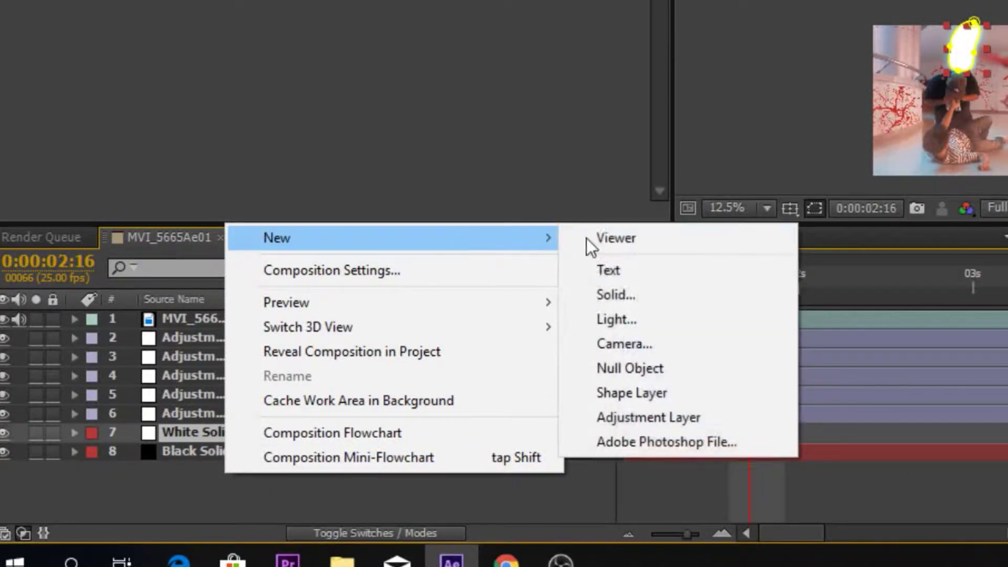
{"action": "left_click", "coordinate": [663, 295]}
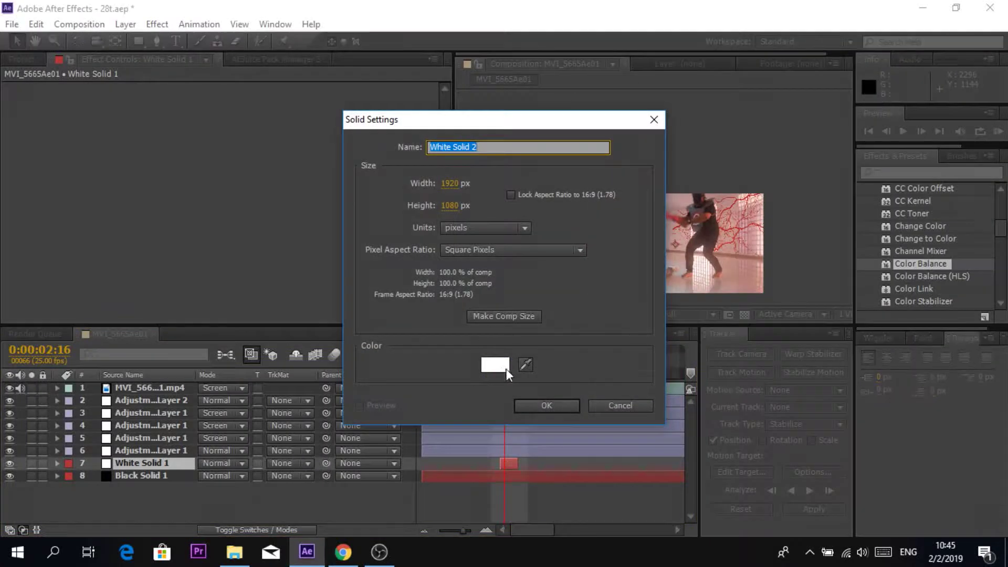
{"action": "left_click", "coordinate": [503, 368]}
{"action": "mouse_move", "coordinate": [112, 482]}
{"action": "left_mouse_down"}
{"action": "mouse_move", "coordinate": [92, 495]}
{"action": "mouse_move", "coordinate": [85, 523]}
{"action": "left_mouse_up"}
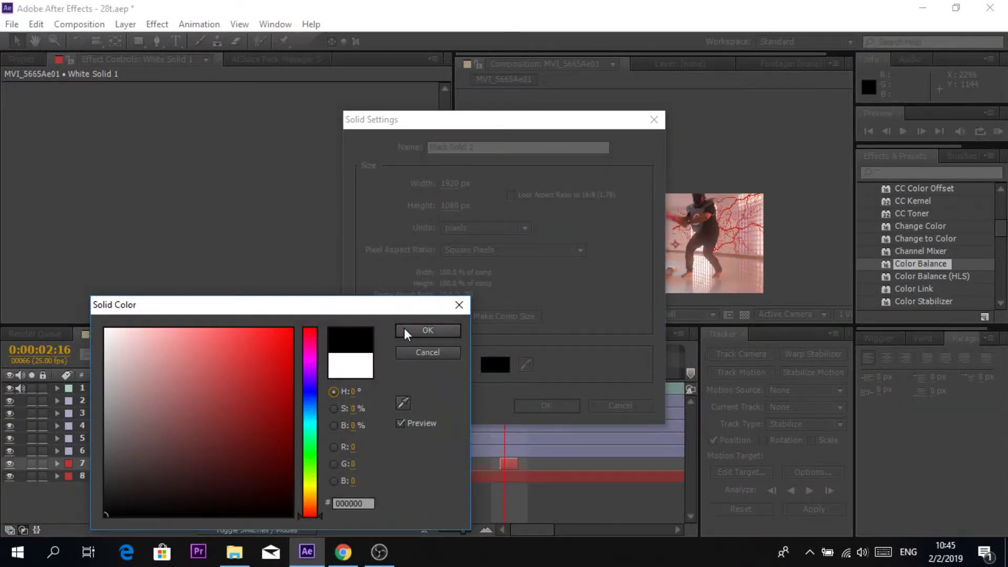
{"action": "left_click", "coordinate": [427, 331]}
{"action": "left_click", "coordinate": [525, 406]}
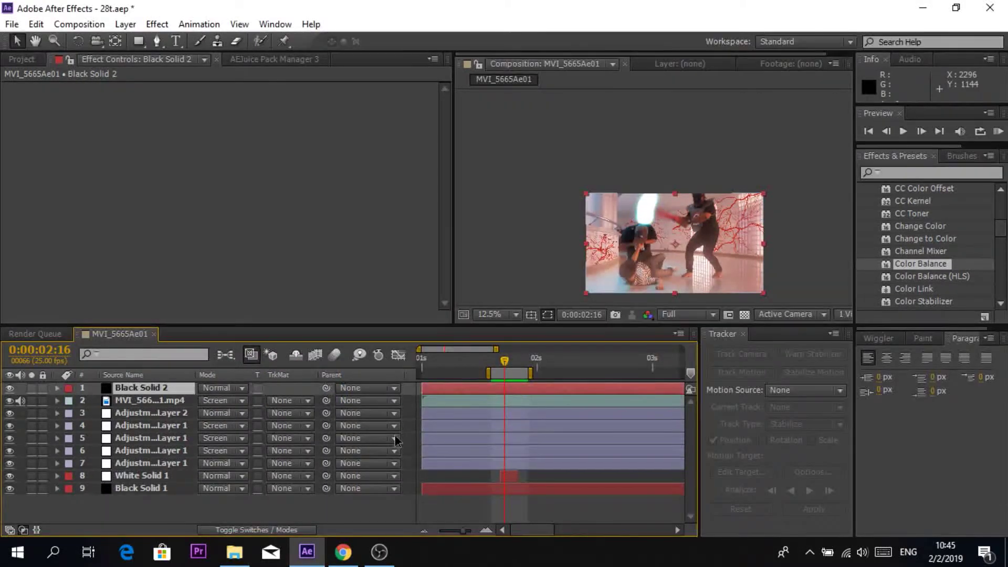
Apply the Video Copilot Optical Flares effect to the top black solid.
{"action": "scroll", "coordinate": [898, 232], "scroll_direction": "up", "scroll_amount": 5}
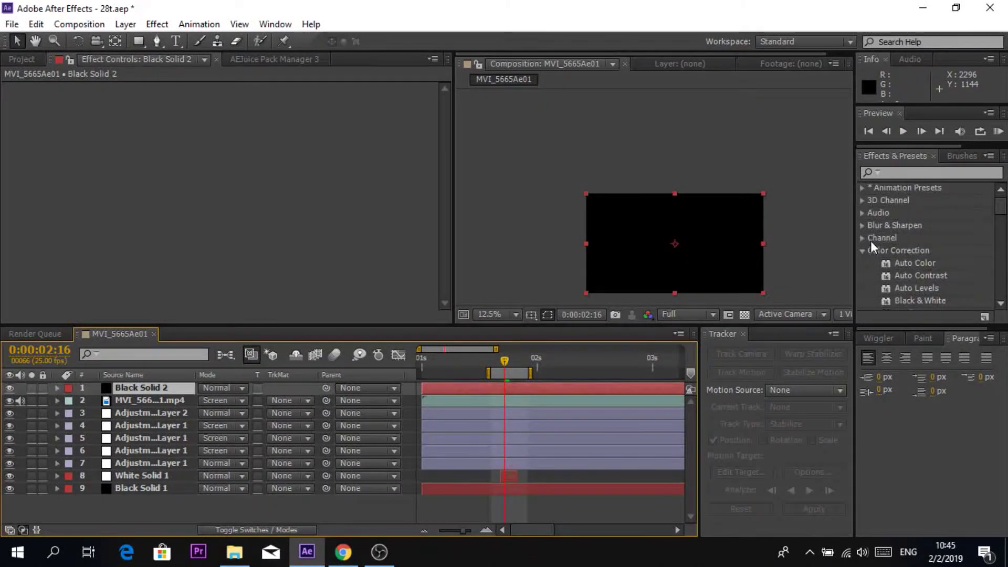
{"action": "left_click", "coordinate": [863, 250]}
{"action": "scroll", "coordinate": [909, 242], "scroll_direction": "down", "scroll_amount": 5}
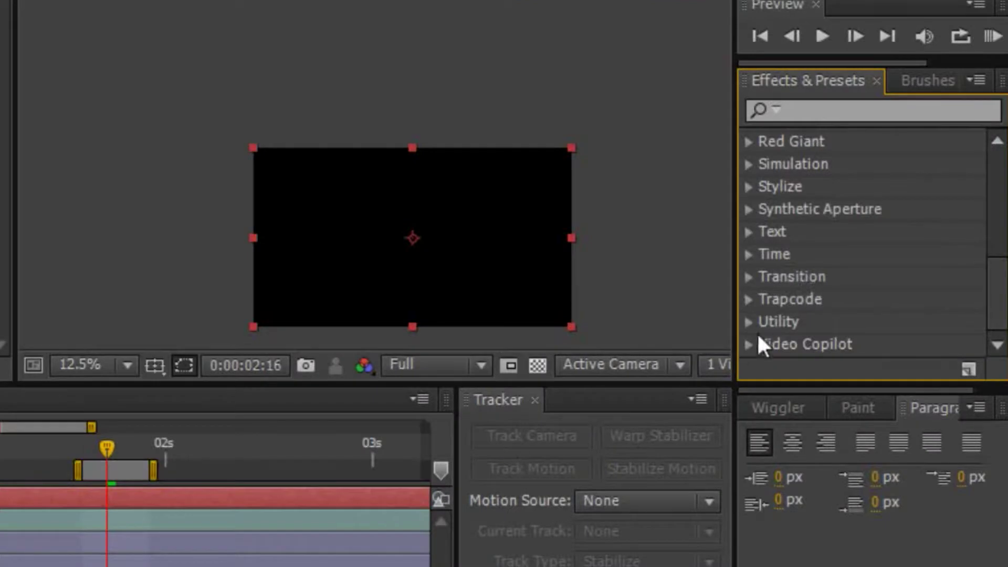
{"action": "left_click", "coordinate": [749, 344]}
{"action": "left_click_drag", "start_coordinate": [836, 341], "coordinate": [148, 395]}
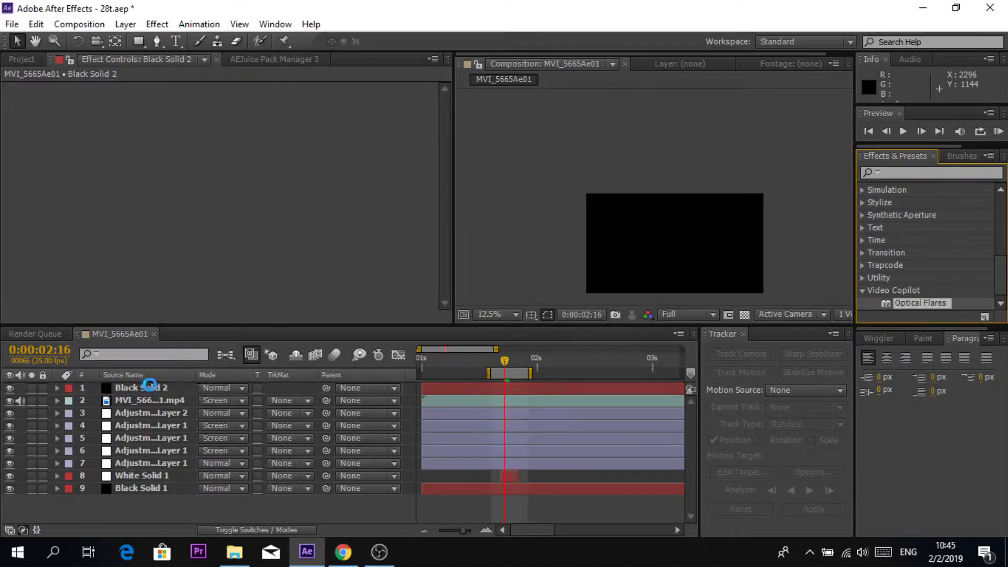
{"action": "mouse_move", "coordinate": [844, 309]}
{"action": "left_mouse_down"}
{"action": "mouse_move", "coordinate": [846, 346]}
{"action": "mouse_move", "coordinate": [845, 304]}
{"action": "left_mouse_up"}
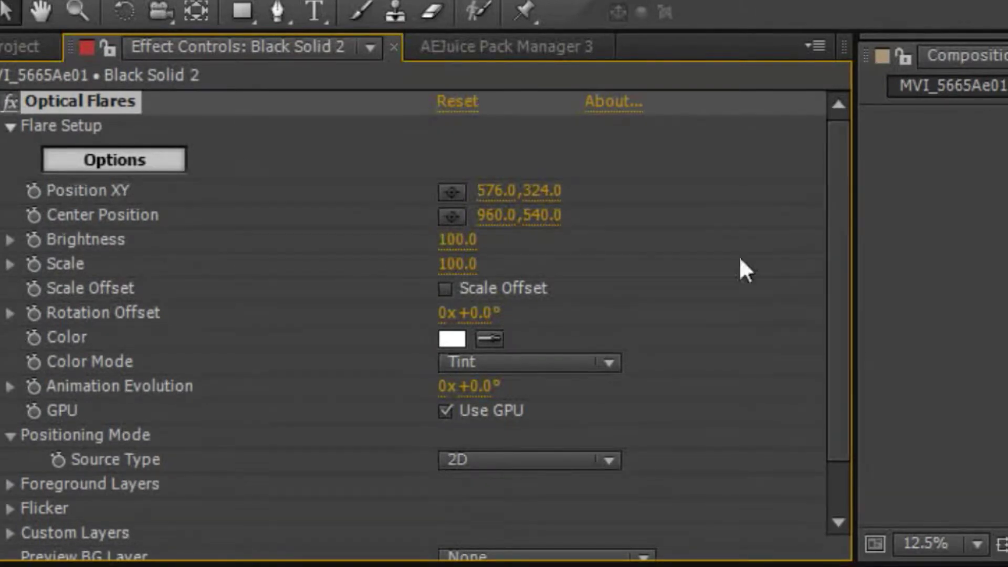
Open the Optical Flares setup options and remove every default element from the flare stack.
{"action": "left_click", "coordinate": [92, 122]}
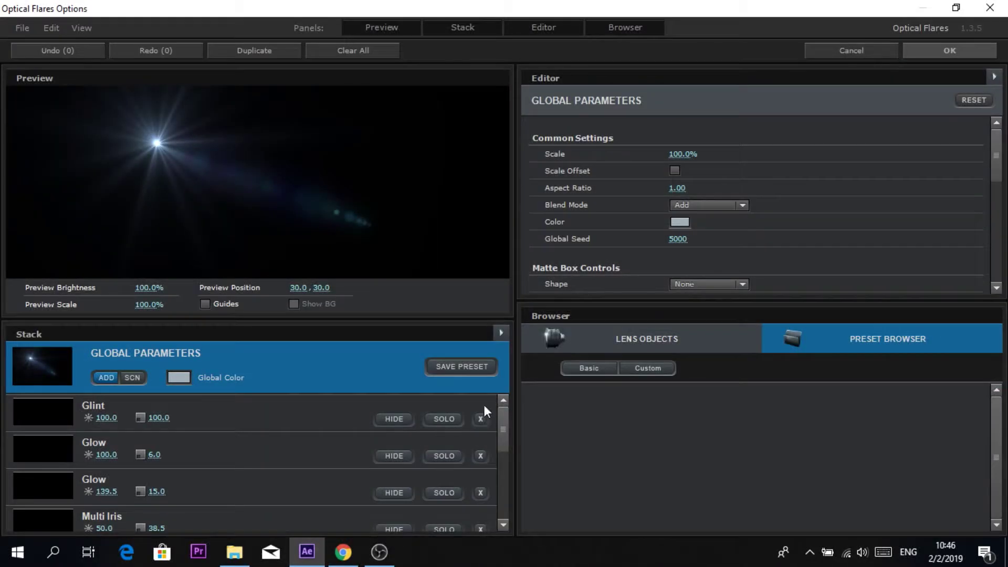
{"action": "left_click", "coordinate": [480, 418]}
{"action": "left_click", "coordinate": [480, 419]}
{"action": "left_click", "coordinate": [480, 418]}
{"action": "left_click", "coordinate": [480, 419]}
{"action": "left_click", "coordinate": [480, 420]}
{"action": "left_click", "coordinate": [480, 420]}
{"action": "left_click", "coordinate": [480, 420]}
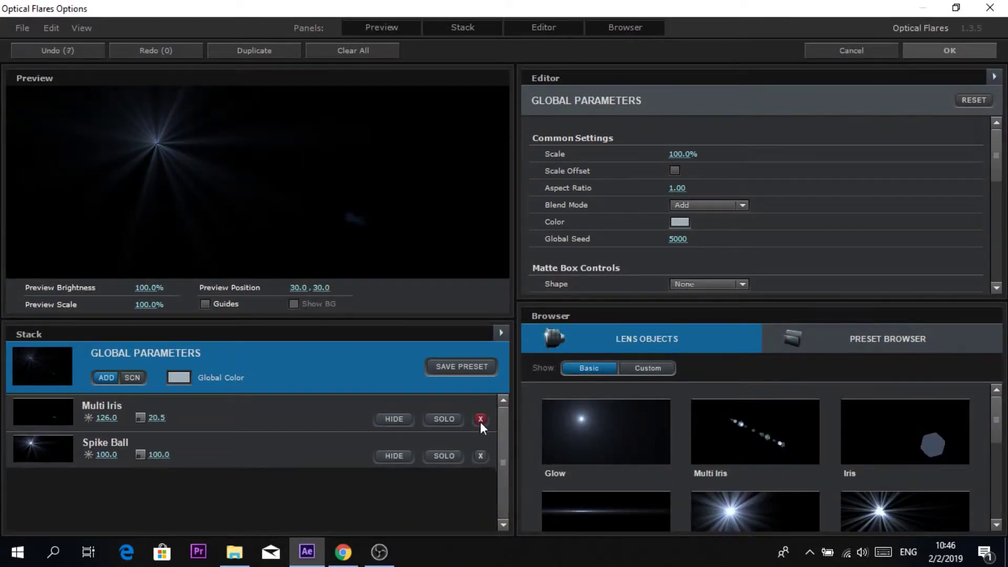
{"action": "left_click", "coordinate": [480, 420]}
{"action": "left_click", "coordinate": [479, 420]}
Build the flare from Glow, Streak and Spike Ball objects, stretch the Spike Ball horizontally and accept the flare setup.
{"action": "left_click", "coordinate": [593, 433]}
{"action": "scroll", "coordinate": [744, 443], "scroll_direction": "down", "scroll_amount": 3}
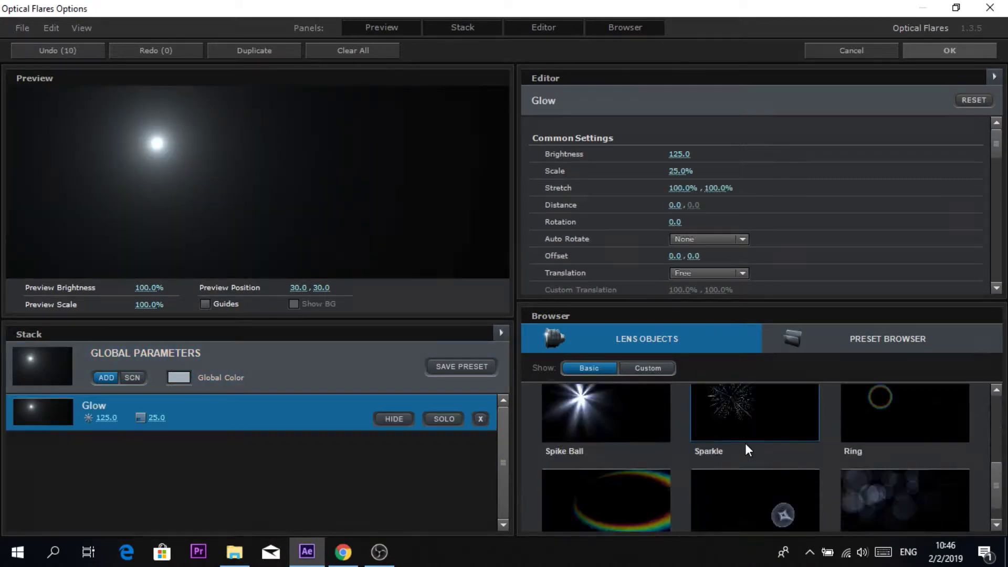
{"action": "scroll", "coordinate": [745, 443], "scroll_direction": "up", "scroll_amount": 3}
{"action": "scroll", "coordinate": [744, 443], "scroll_direction": "down", "scroll_amount": 1}
{"action": "left_click", "coordinate": [619, 423]}
{"action": "left_click", "coordinate": [764, 424]}
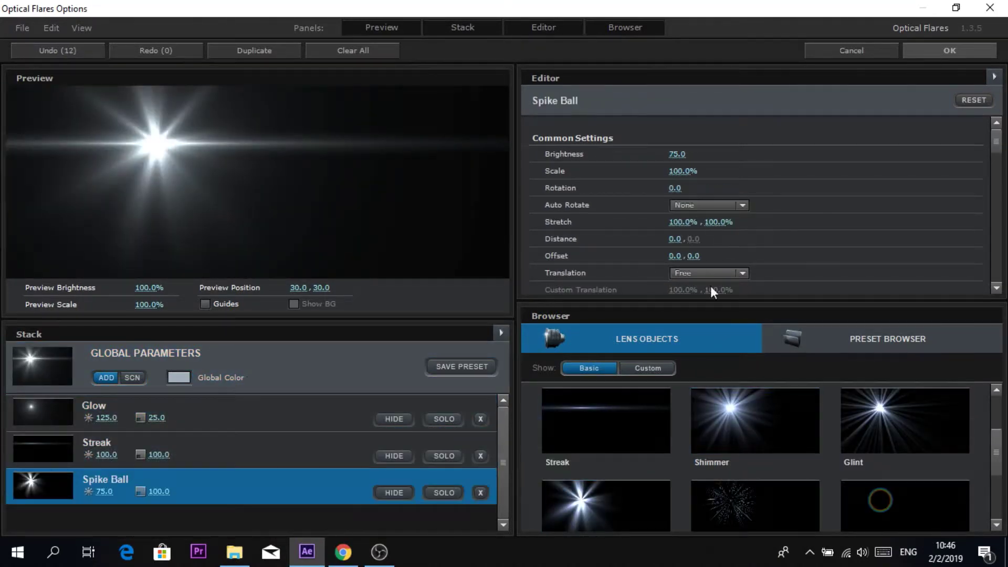
{"action": "left_click_drag", "start_coordinate": [673, 222], "coordinate": [826, 230]}
{"action": "left_click", "coordinate": [939, 435]}
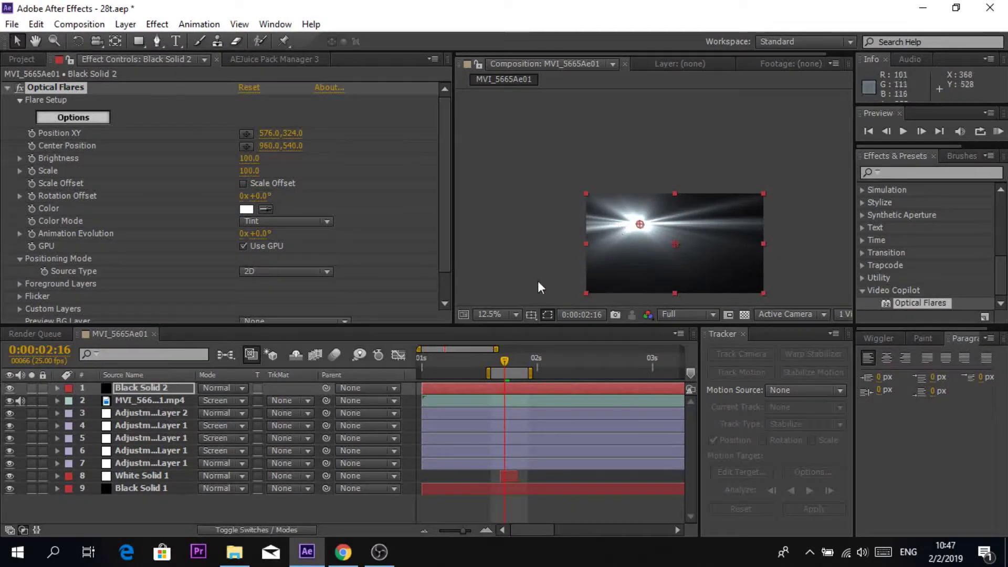
Move the flare to about 456, 652 and set the top black solid's blending mode to Add.
{"action": "mouse_move", "coordinate": [639, 224]}
{"action": "left_mouse_down"}
{"action": "mouse_move", "coordinate": [673, 244]}
{"action": "mouse_move", "coordinate": [674, 262]}
{"action": "mouse_move", "coordinate": [628, 254]}
{"action": "left_mouse_up"}
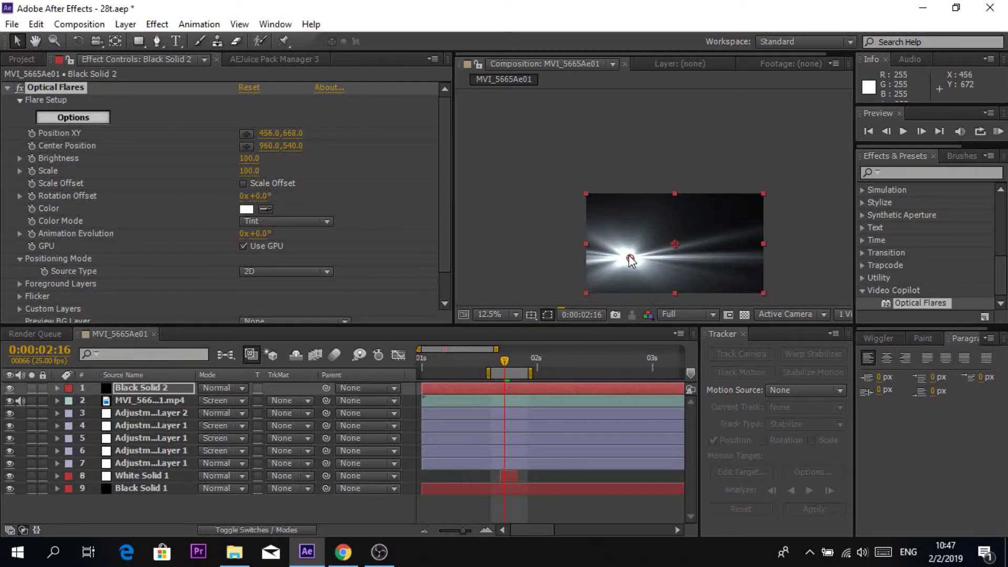
{"action": "left_click", "coordinate": [217, 387]}
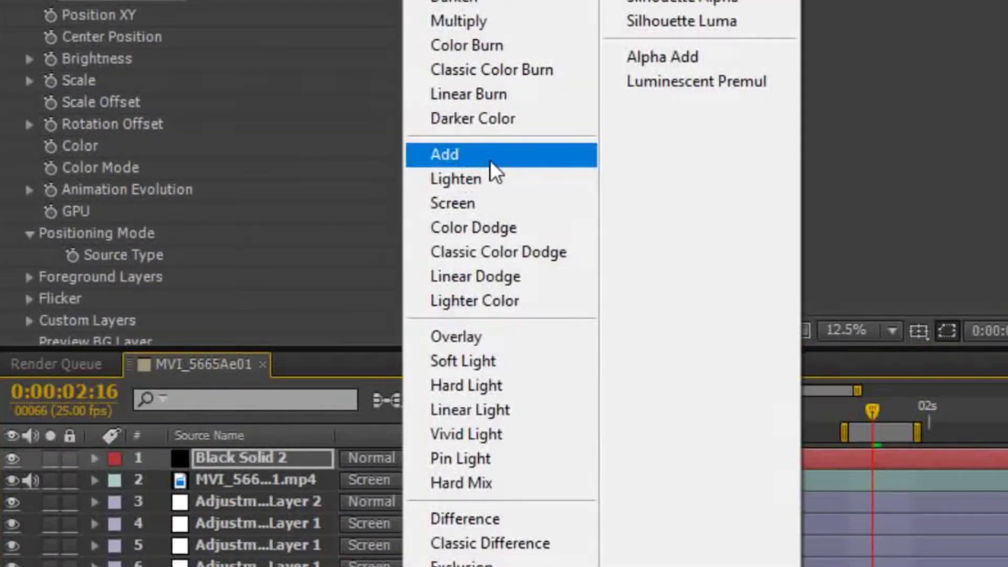
{"action": "left_click", "coordinate": [490, 157]}
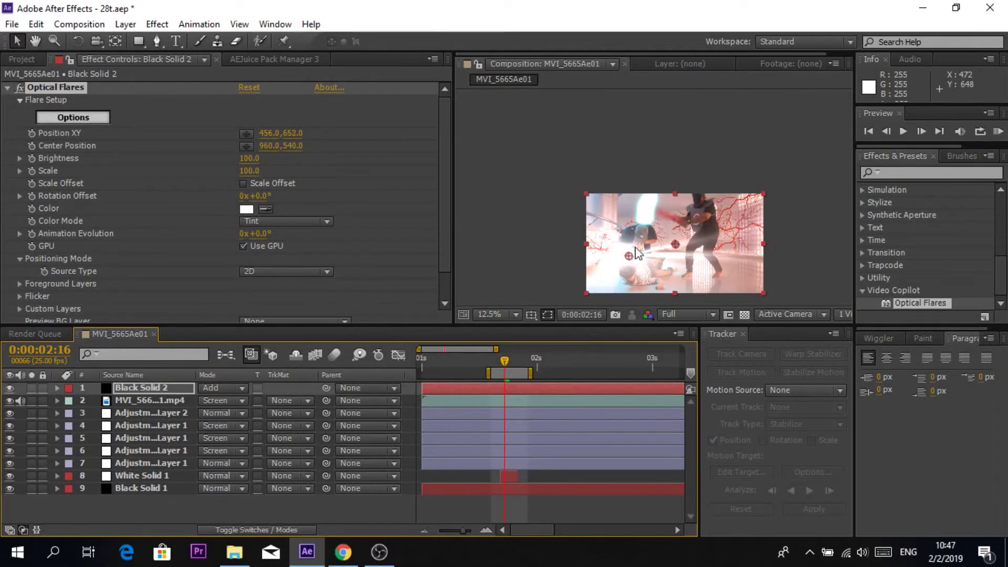
Hide all adjustment layers and the white solid, and move the flare to about 624, 340 near the hammer head.
{"action": "left_click_drag", "start_coordinate": [628, 255], "coordinate": [637, 244]}
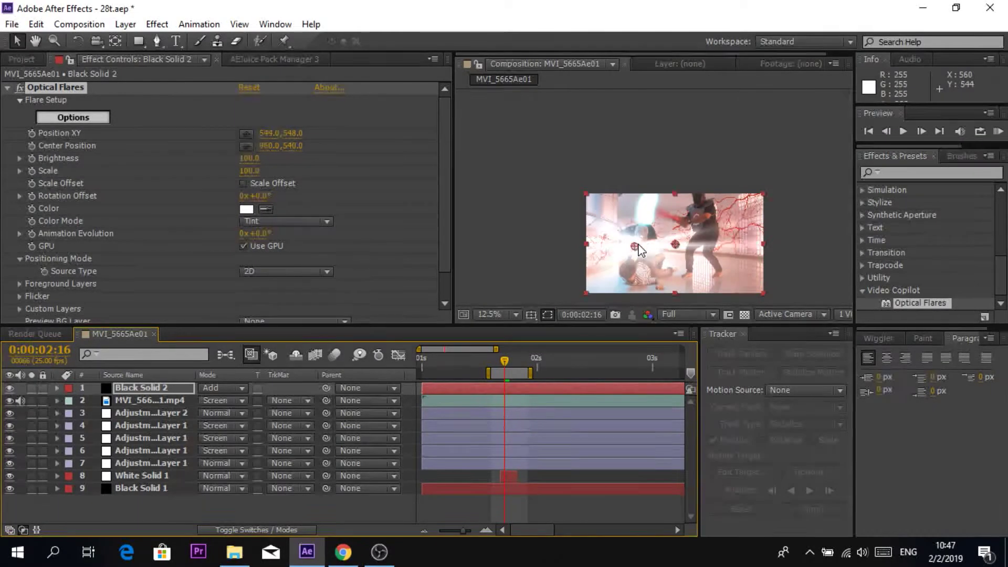
{"action": "left_click_drag", "start_coordinate": [9, 413], "coordinate": [9, 476]}
{"action": "left_click_drag", "start_coordinate": [636, 244], "coordinate": [644, 228]}
Check the flare on the neighbouring frames and move it to about 608, 356 at 0:00:02:17.
{"action": "left_click", "coordinate": [886, 131]}
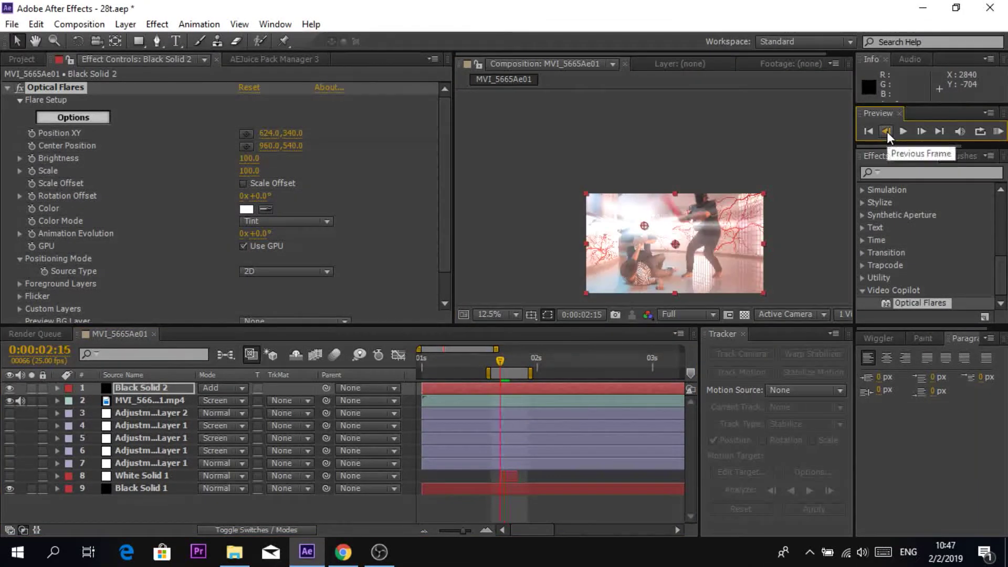
{"action": "left_click", "coordinate": [918, 131]}
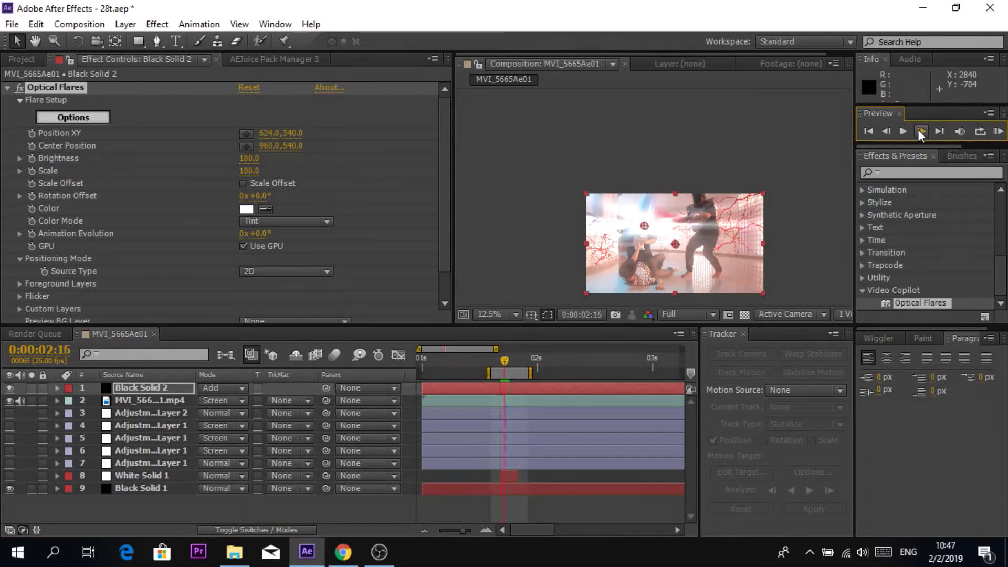
{"action": "left_click", "coordinate": [919, 131]}
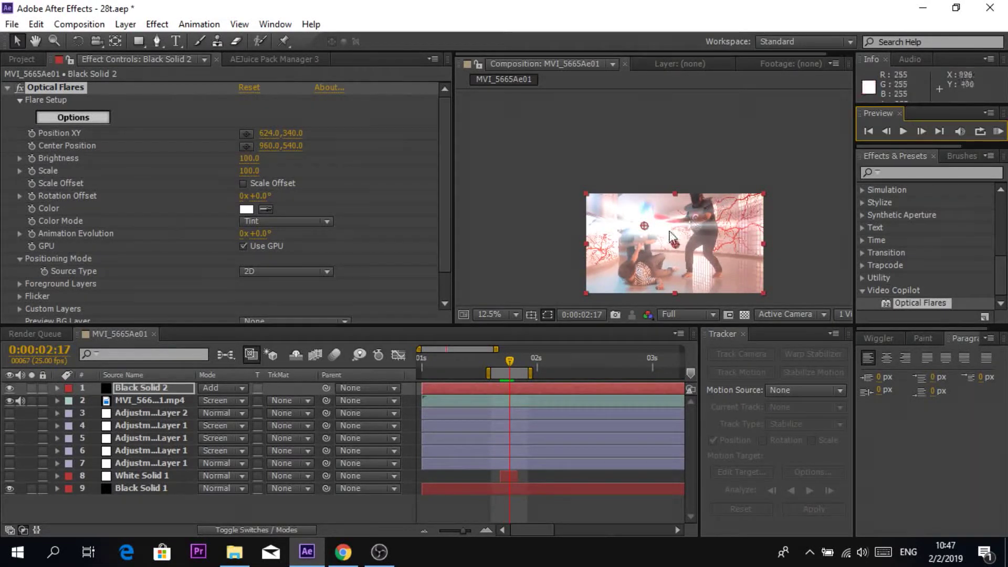
{"action": "left_click_drag", "start_coordinate": [643, 228], "coordinate": [643, 230]}
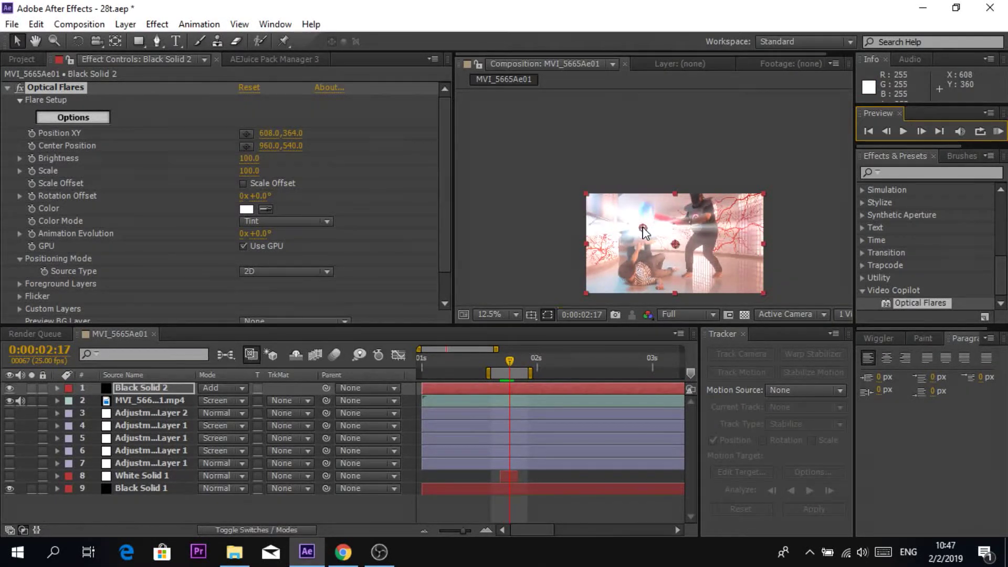
{"action": "left_click", "coordinate": [922, 132]}
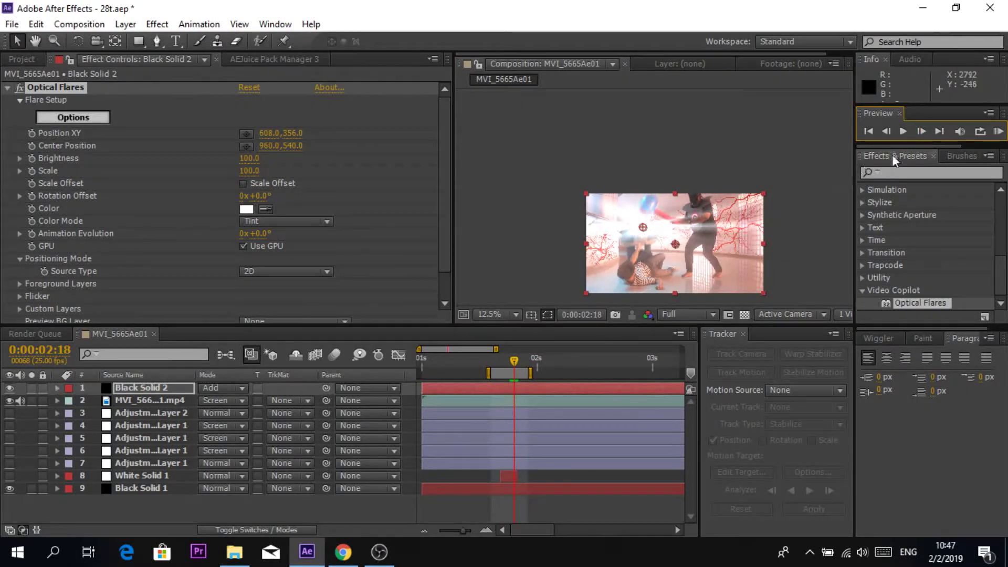
Start keyframing the flare's Scale at 0:00:02:17 and set it to 0 at 0:00:02:16.
{"action": "left_click", "coordinate": [887, 131]}
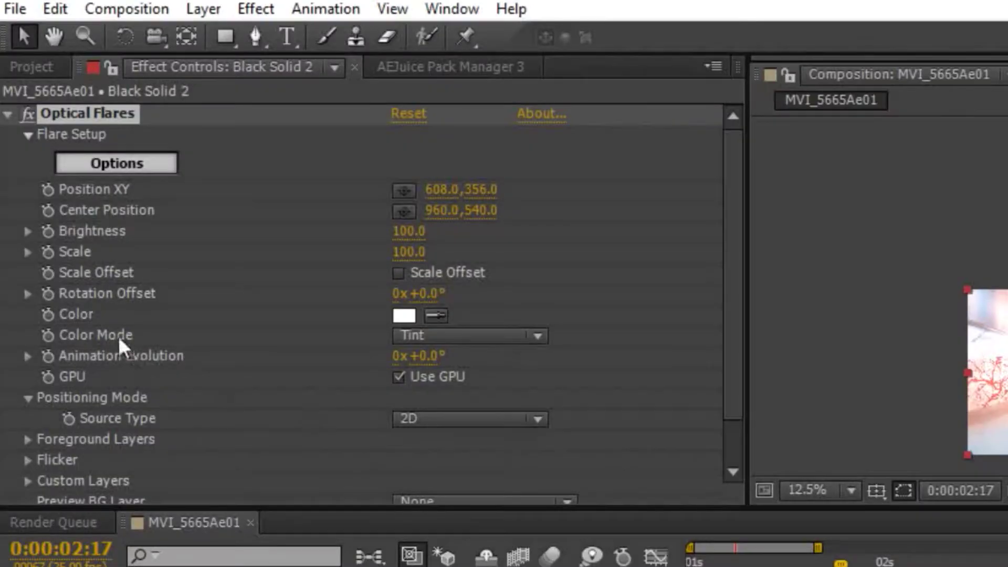
{"action": "left_click", "coordinate": [44, 251]}
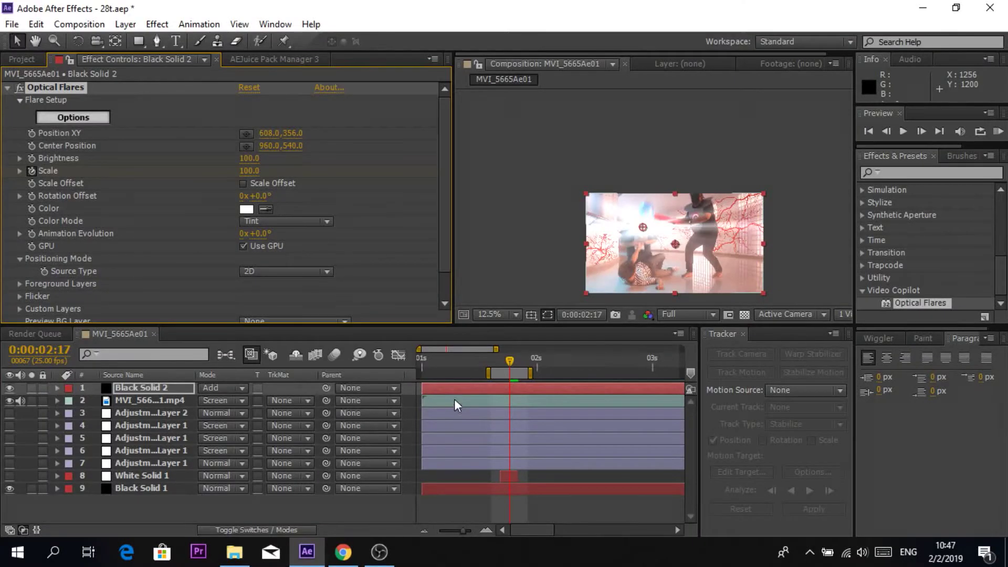
{"action": "key", "text": "u"}
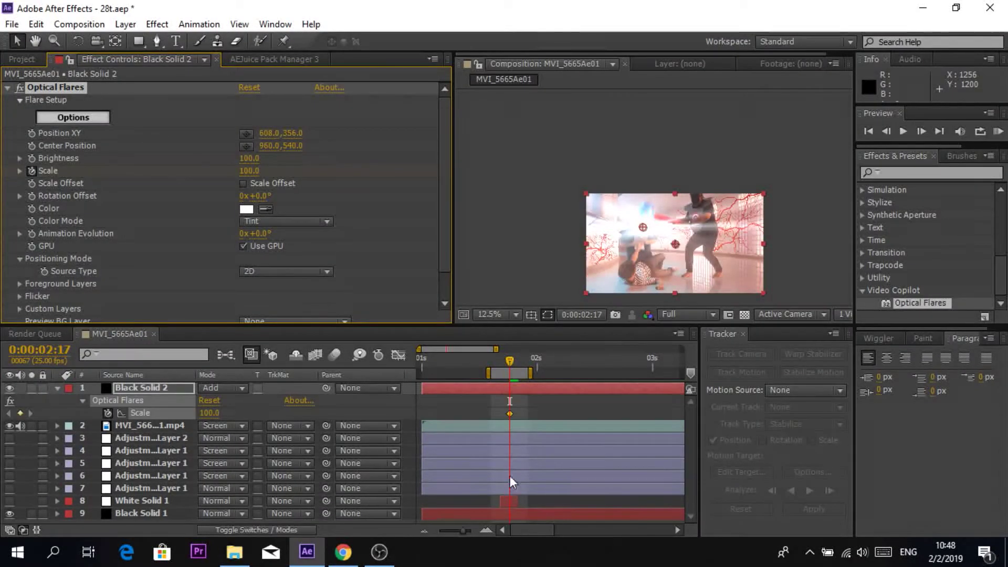
{"action": "left_click", "coordinate": [886, 132]}
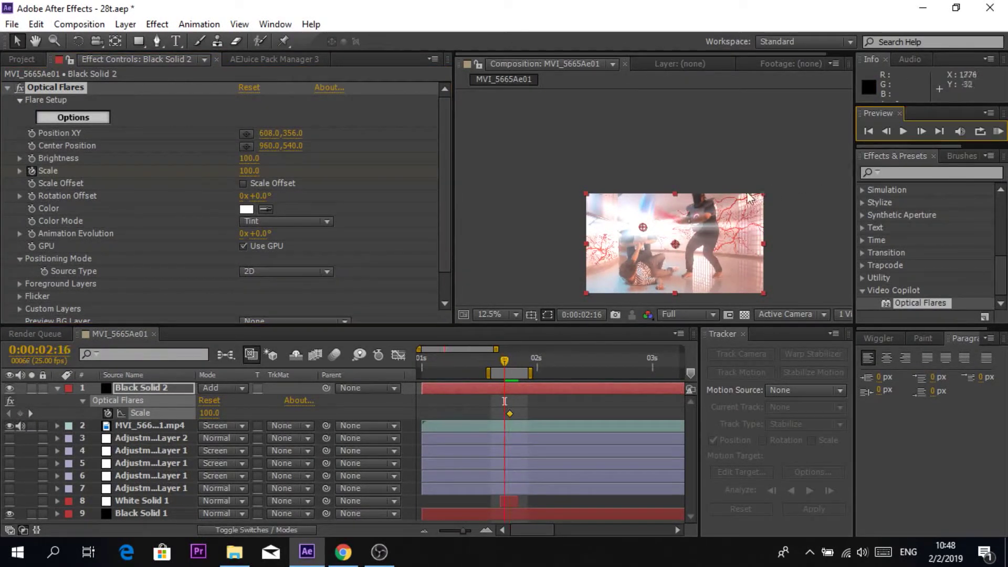
{"action": "left_click", "coordinate": [250, 171]}
{"action": "type", "text": "0"}
{"action": "key", "text": "Return"}
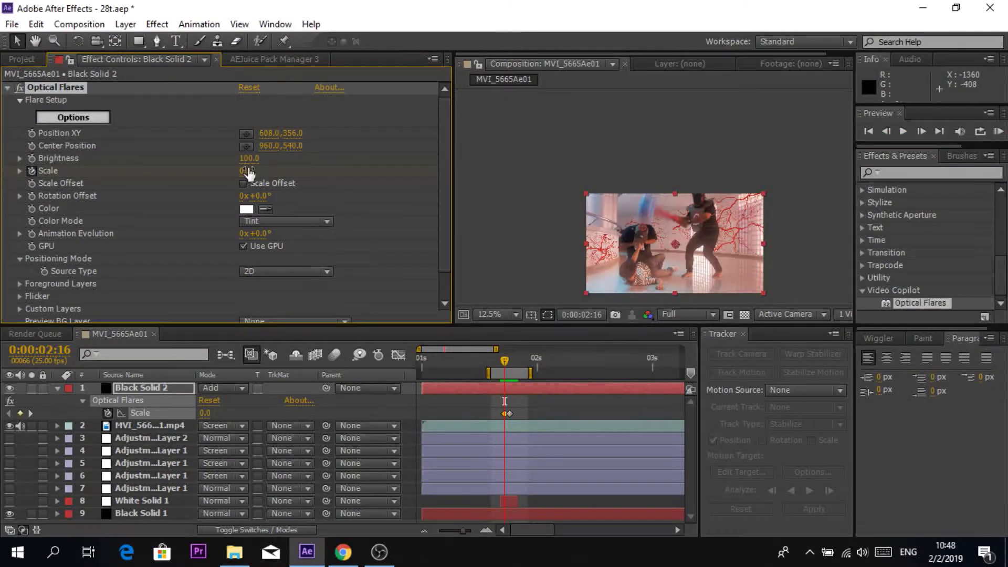
Set the flare's Scale to 0 at 0:00:02:19 so that it fades out after the hit.
{"action": "left_click", "coordinate": [920, 130]}
{"action": "left_click", "coordinate": [921, 130]}
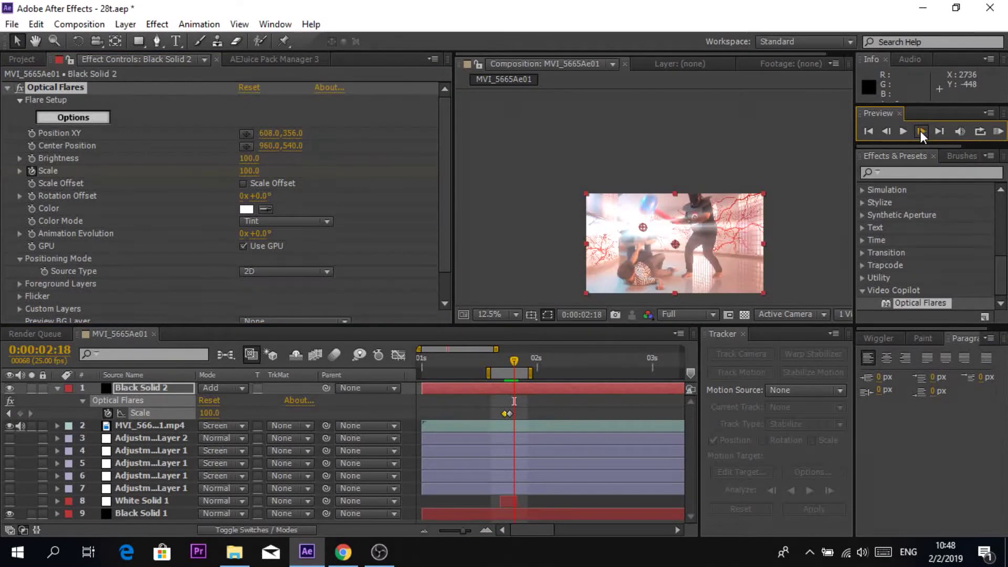
{"action": "left_click", "coordinate": [920, 130]}
{"action": "left_click", "coordinate": [250, 171]}
{"action": "type", "text": "0"}
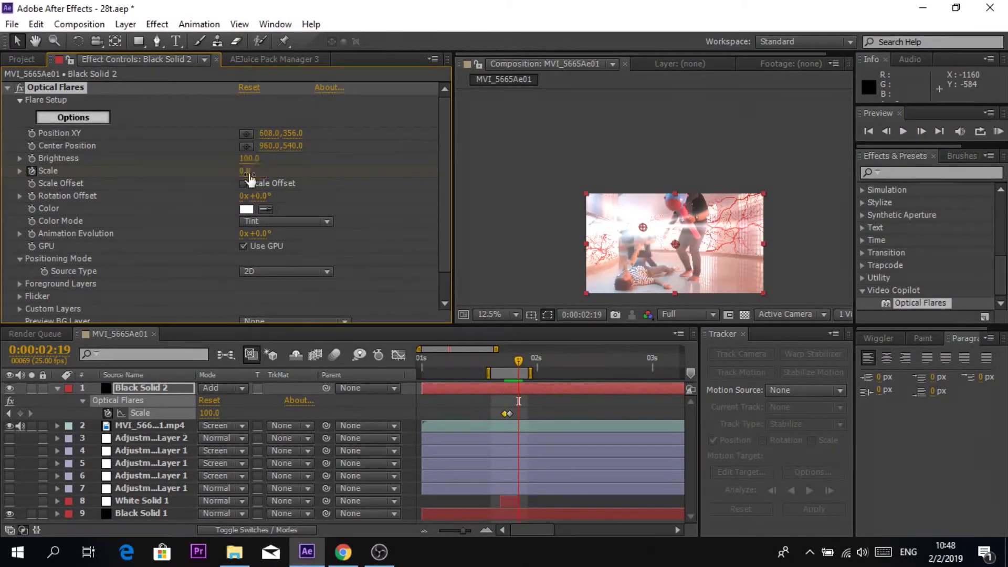
{"action": "key", "text": "Return"}
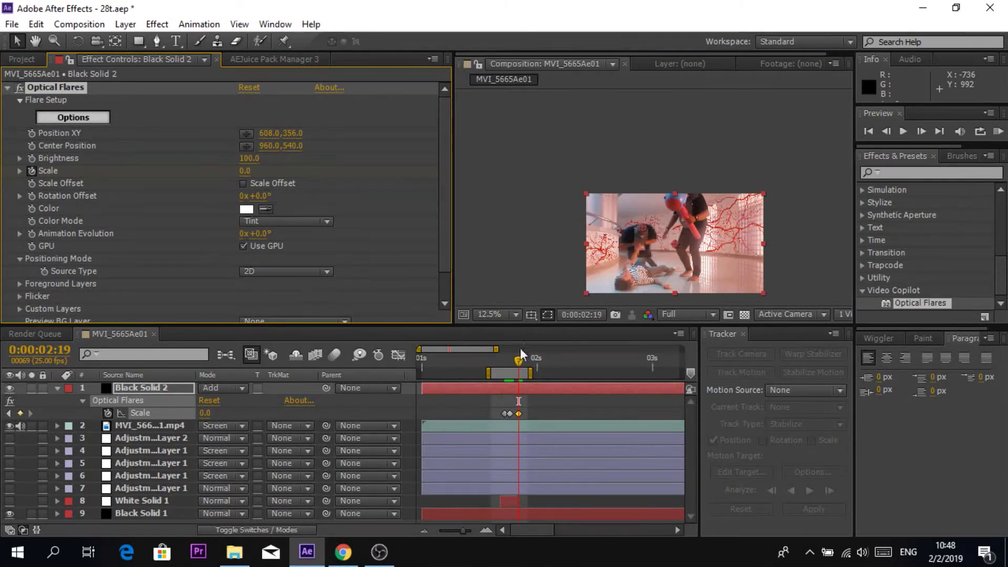
Go back to 0:00:02:17 and set the flare's color to light blue (19A4D1).
{"action": "left_click_drag", "start_coordinate": [511, 365], "coordinate": [506, 364]}
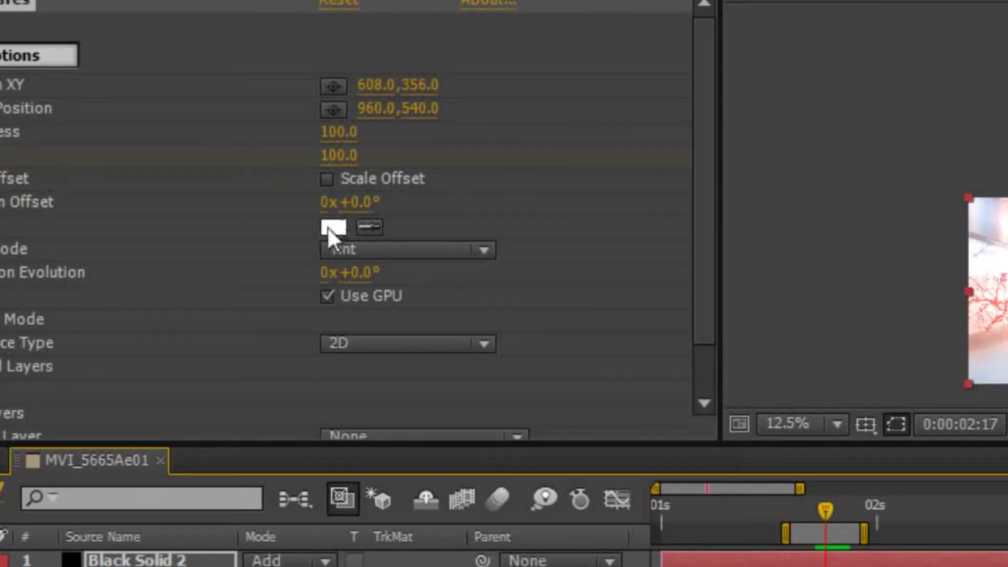
{"action": "left_click", "coordinate": [328, 229]}
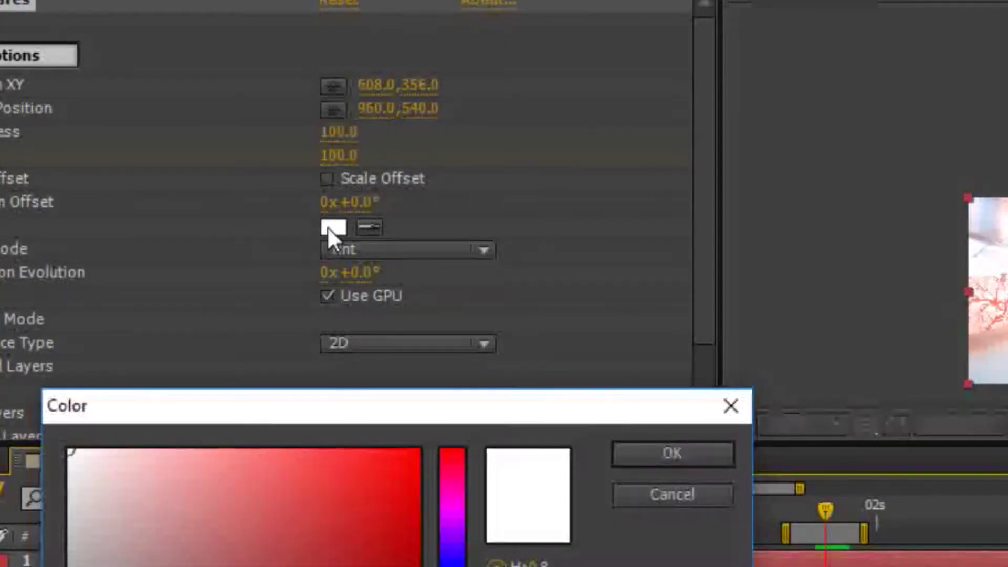
{"action": "left_click", "coordinate": [310, 414]}
{"action": "left_click", "coordinate": [270, 362]}
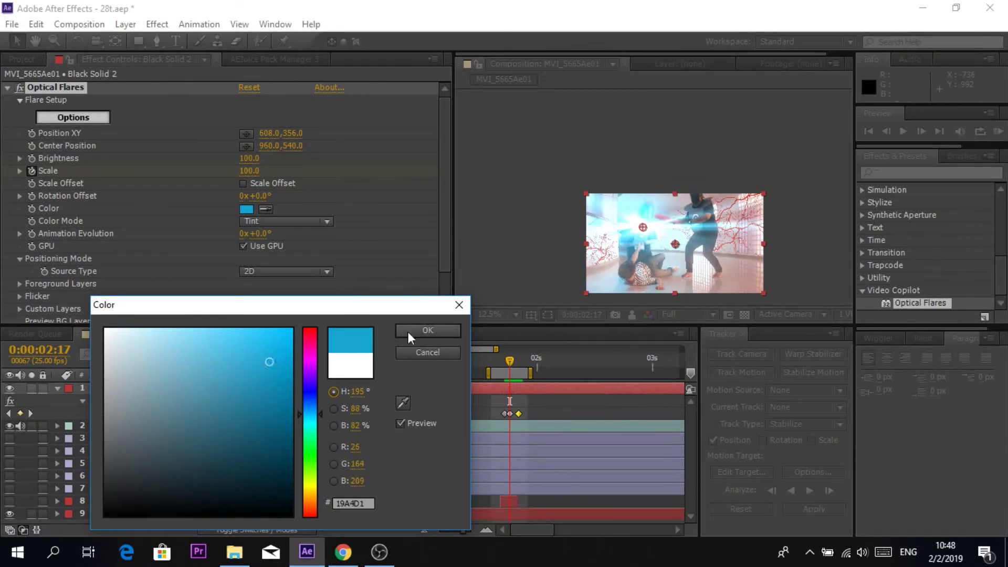
{"action": "left_click", "coordinate": [409, 334]}
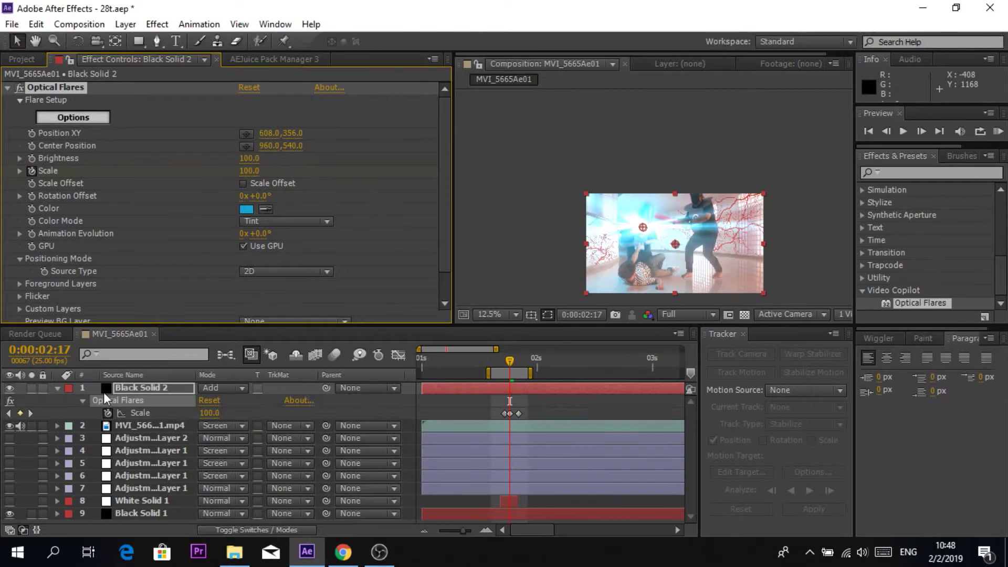
Show all adjustment layers and the white solid again and preview the impact.
{"action": "left_click", "coordinate": [178, 520]}
{"action": "left_click", "coordinate": [997, 131]}
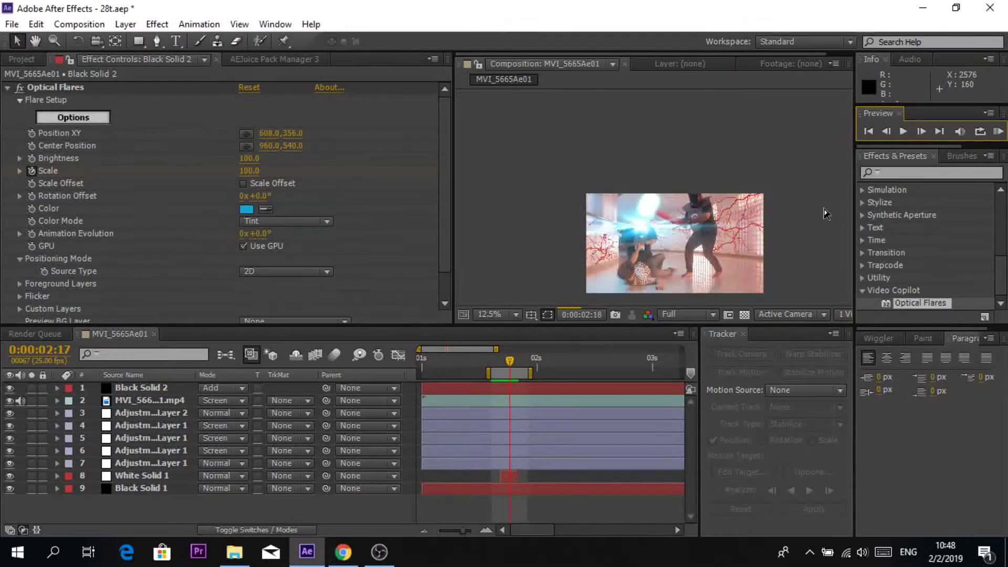
Extend the work area at both ends around the hammer hit and preview the result.
{"action": "left_click_drag", "start_coordinate": [530, 373], "coordinate": [571, 373]}
{"action": "left_click_drag", "start_coordinate": [488, 373], "coordinate": [470, 373]}
{"action": "left_click", "coordinate": [999, 131]}
{"action": "left_click", "coordinate": [997, 131]}
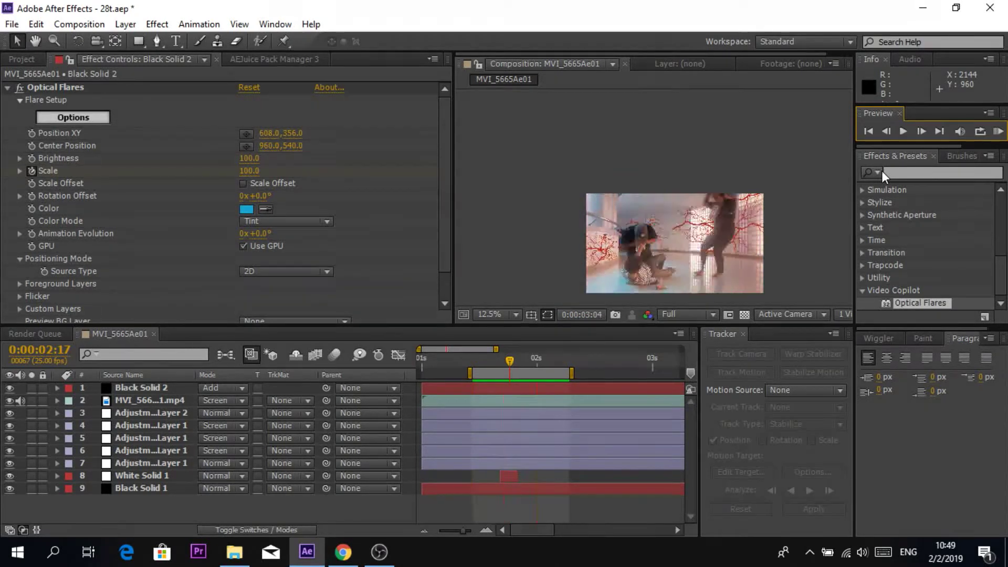
Duplicate the footage layer and trim the start of the upper copy to 0:00:02:16.
{"action": "mouse_move", "coordinate": [509, 361]}
{"action": "left_mouse_down"}
{"action": "mouse_move", "coordinate": [517, 359]}
{"action": "mouse_move", "coordinate": [504, 356]}
{"action": "left_mouse_up"}
{"action": "left_click", "coordinate": [520, 398]}
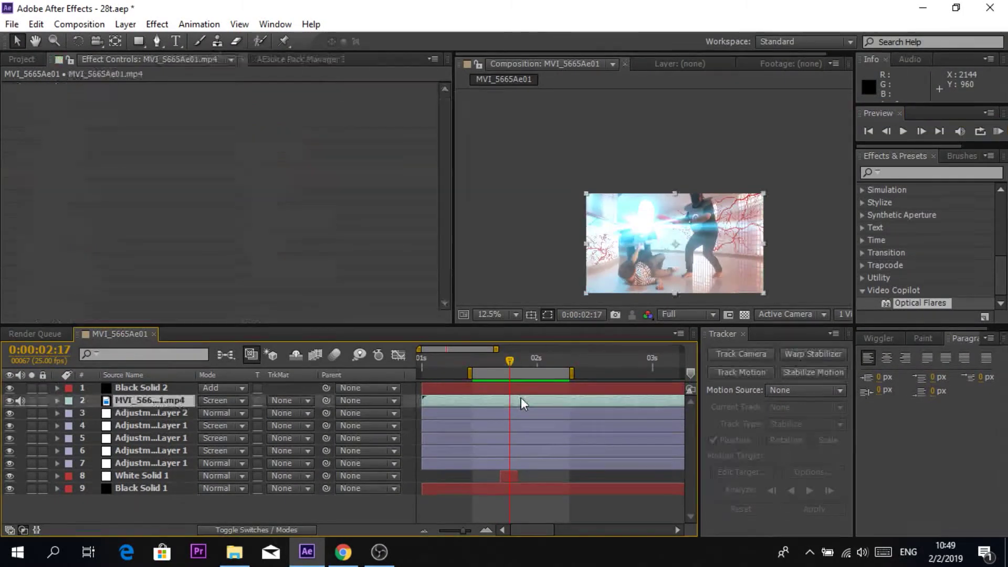
{"action": "key", "text": "ctrl+d"}
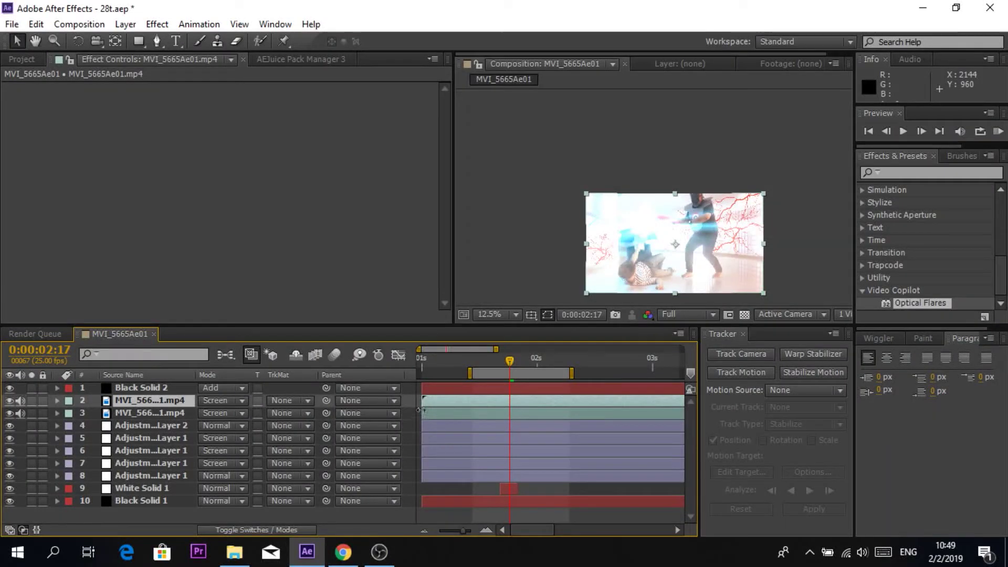
{"action": "left_click_drag", "start_coordinate": [421, 403], "coordinate": [495, 402]}
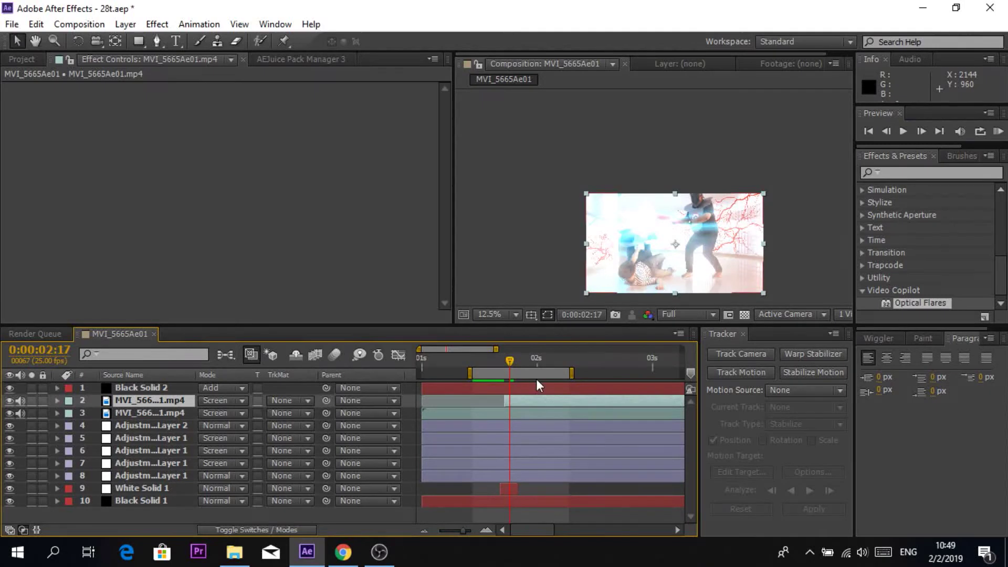